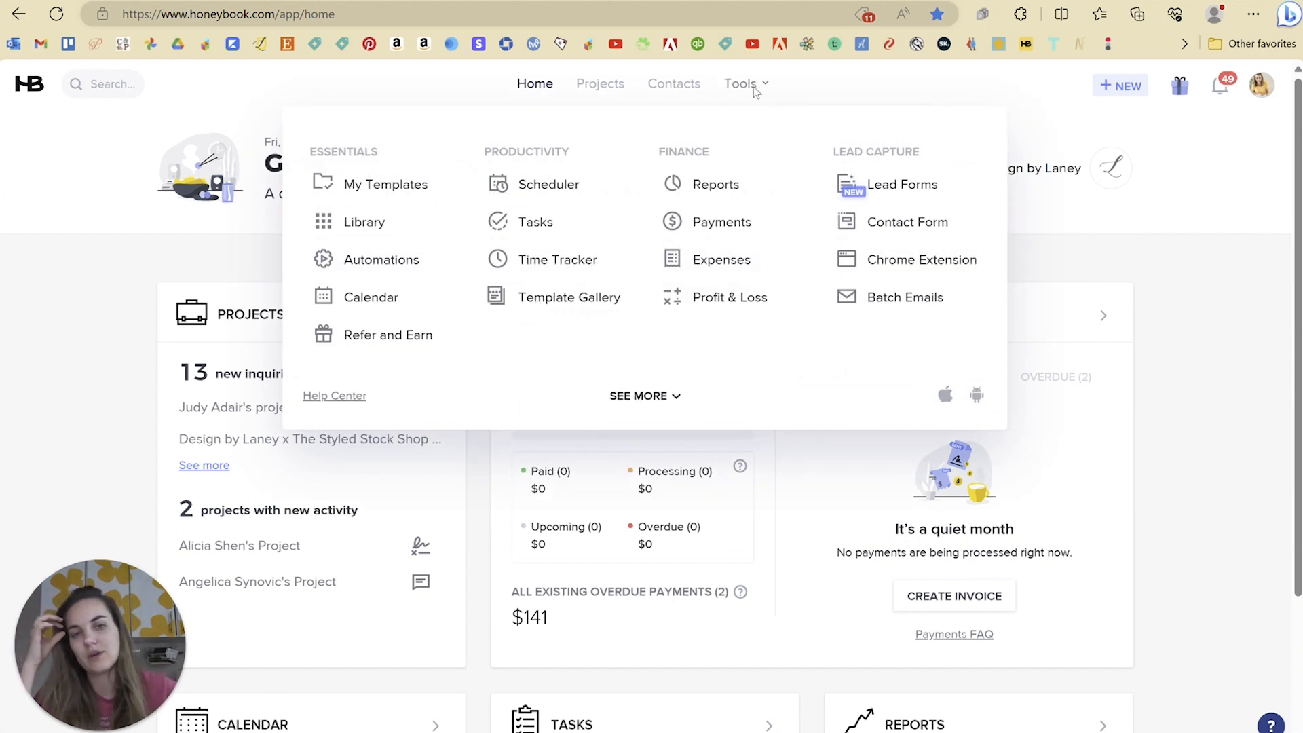
# Step: Go to the Lead forms page listing One-time consultation, Introductory call and Inquiry form types
pyautogui.click(889, 184)
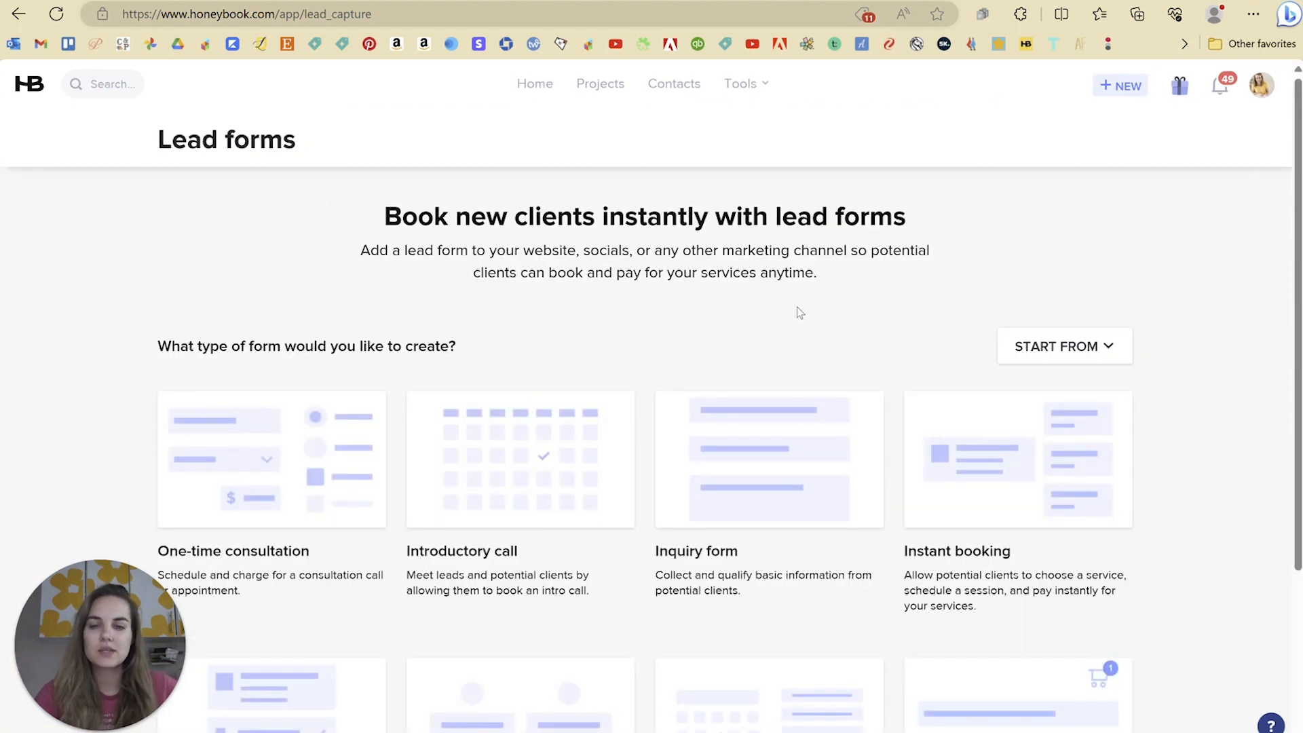
pyautogui.moveTo(757, 87)
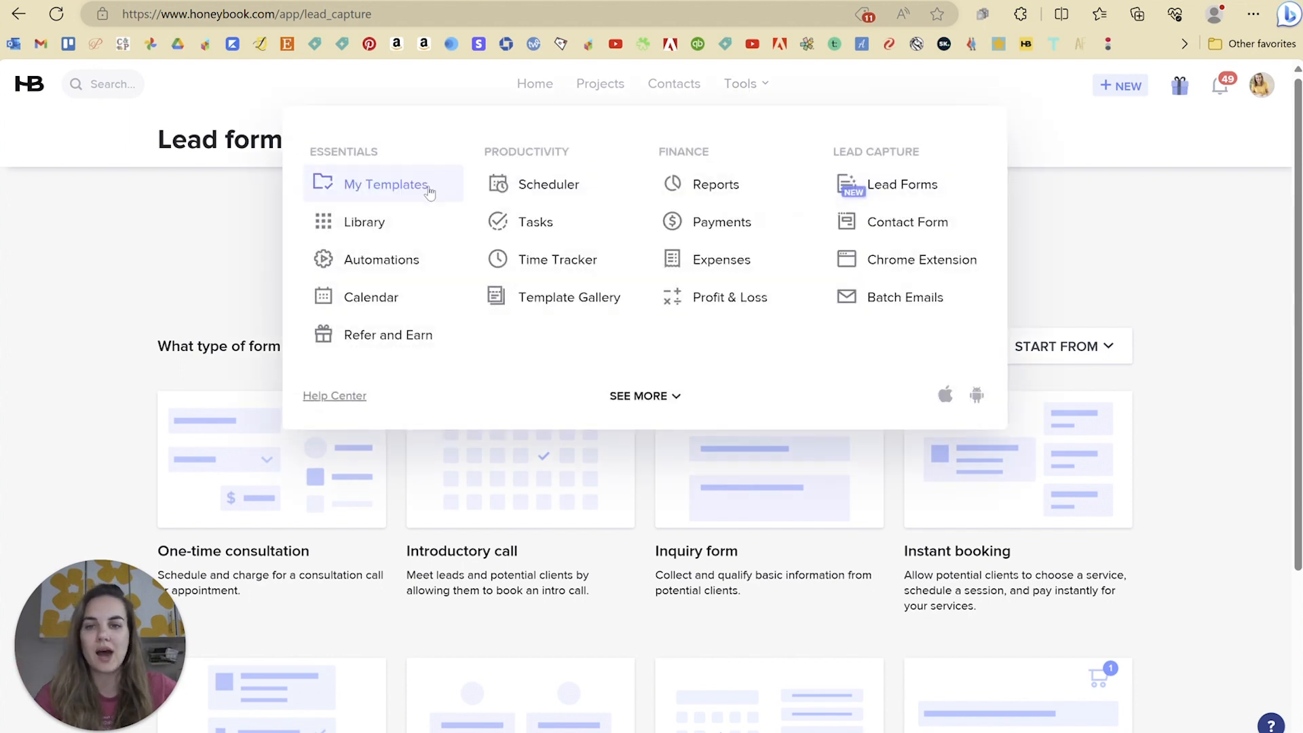
# Step: Open My Templates and scroll through the 31 saved smart file templates
pyautogui.click(429, 192)
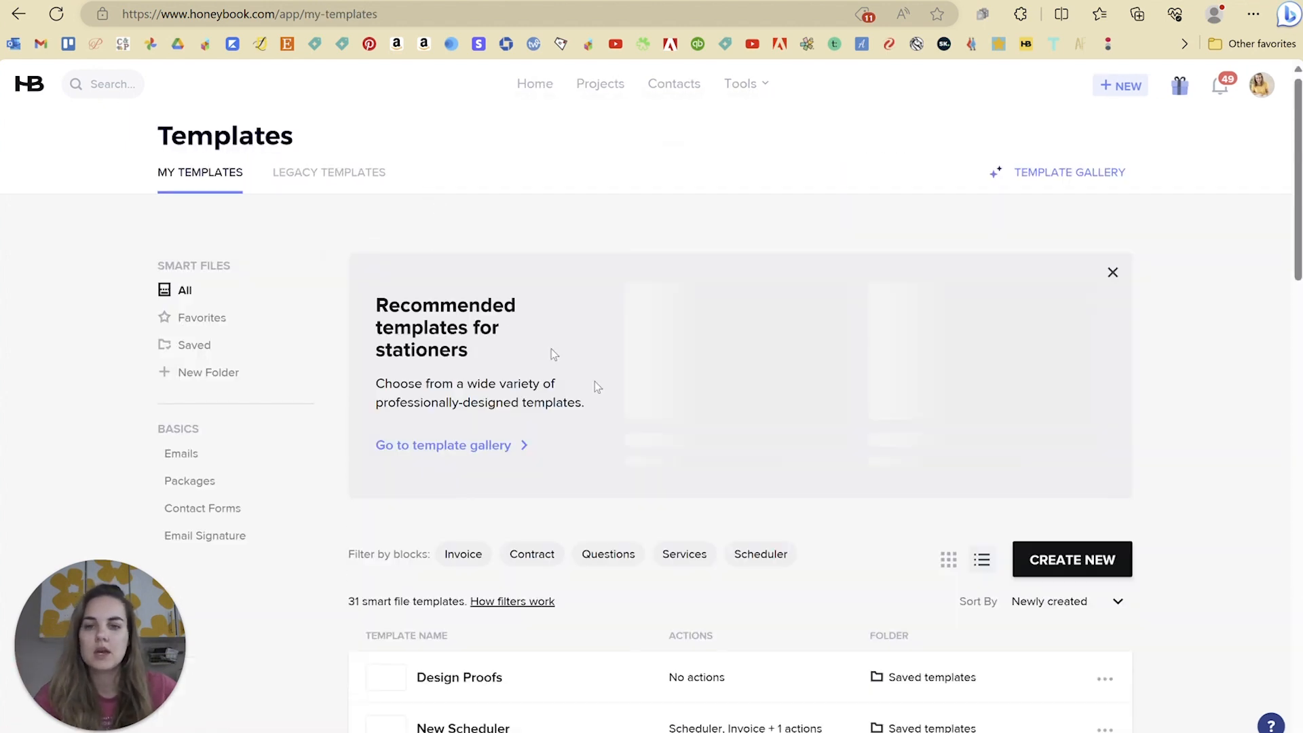
pyautogui.scroll(-3, 600, 366)
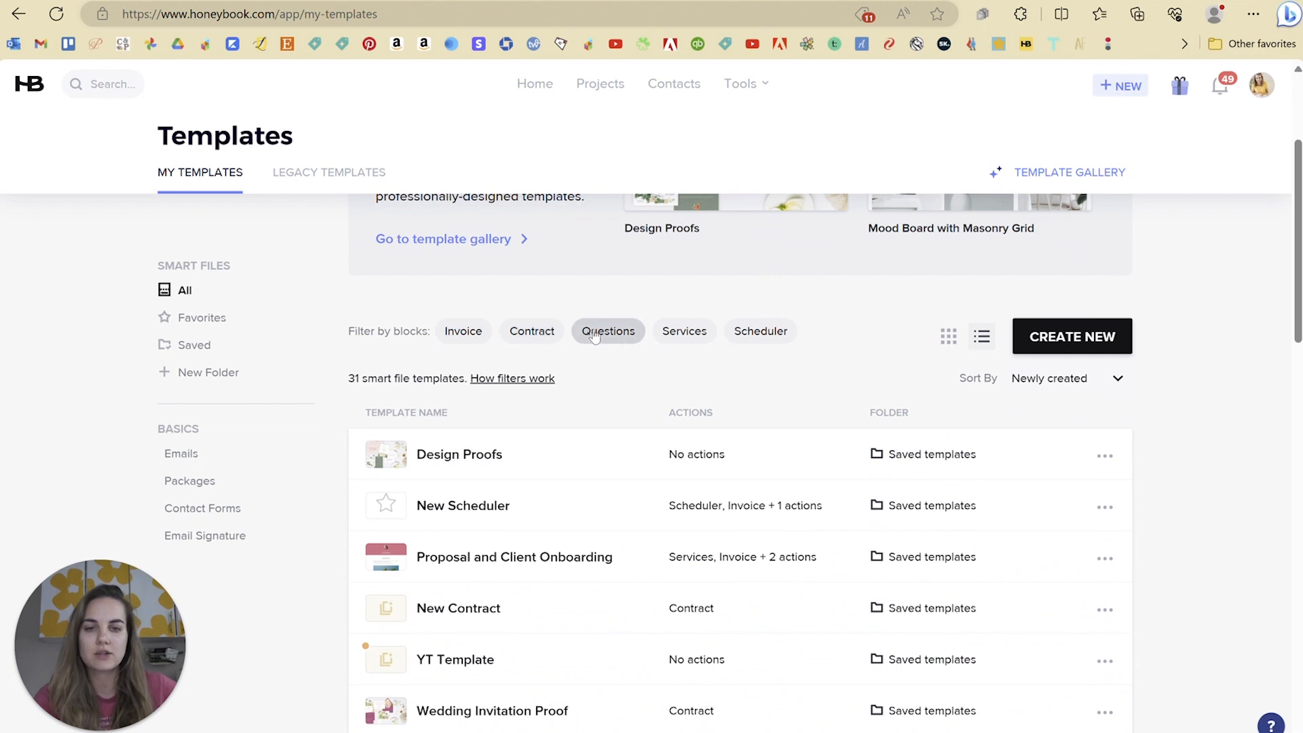
pyautogui.scroll(1, 868, 403)
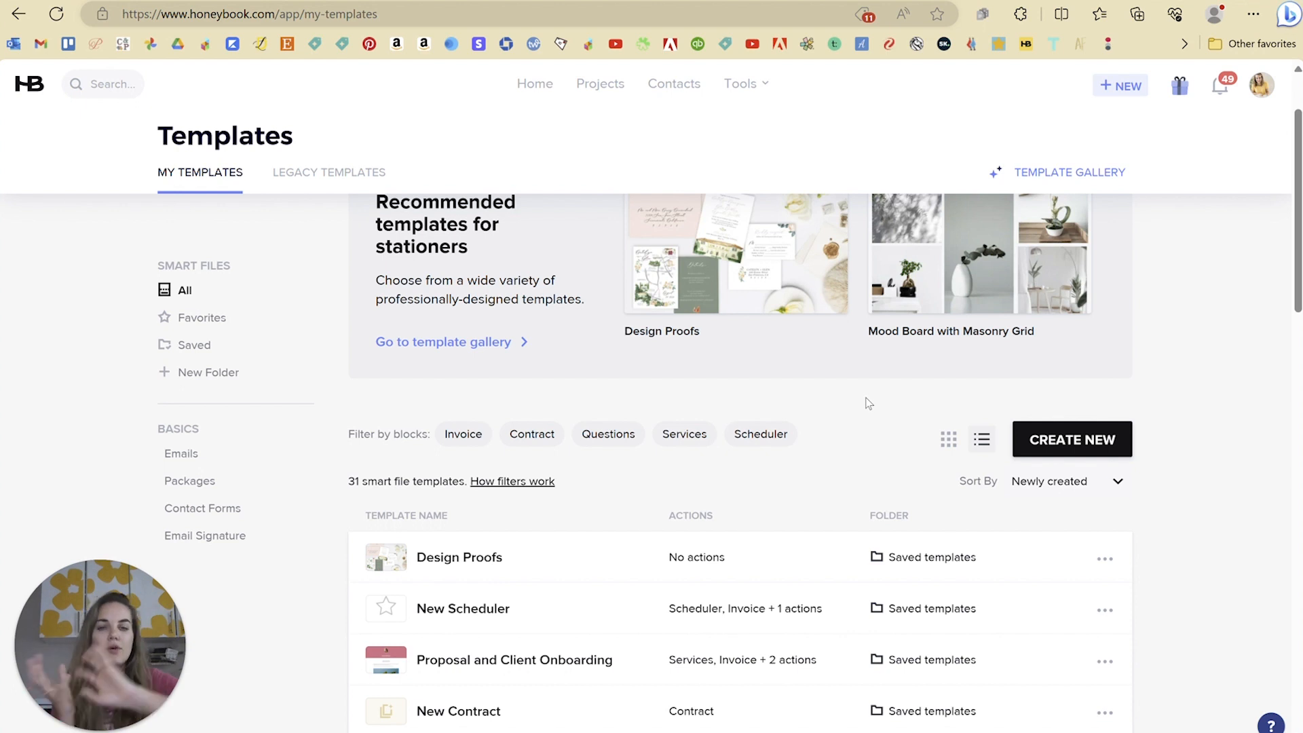
pyautogui.scroll(1, 868, 403)
pyautogui.click(752, 83)
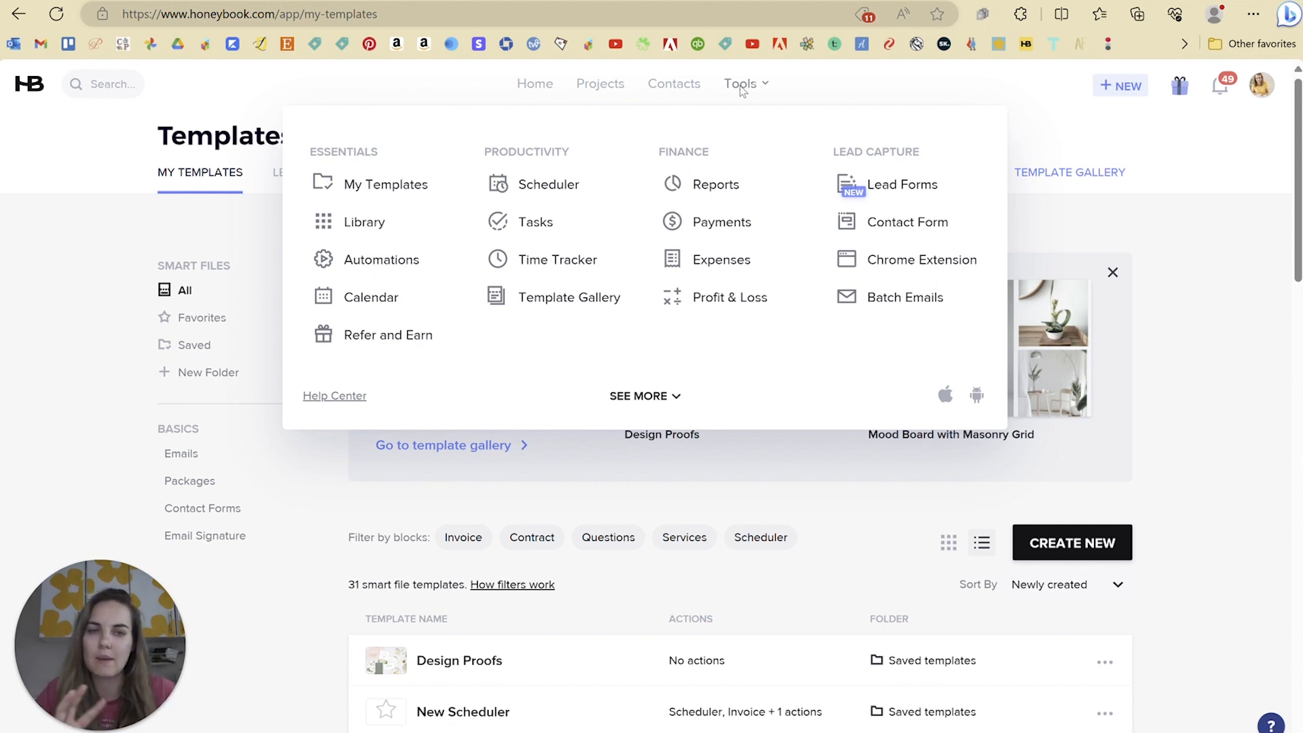
# Step: Return to Lead forms and check the START FROM options without changing them
pyautogui.click(881, 196)
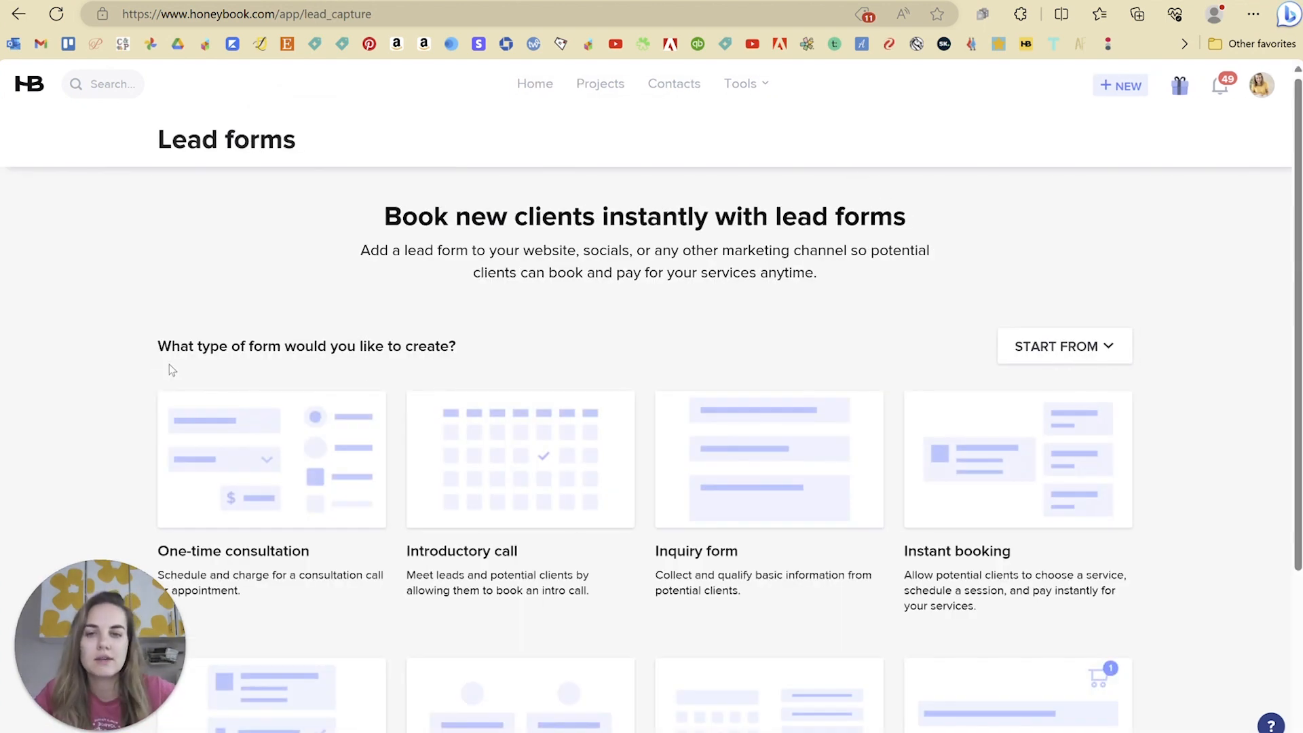
pyautogui.click(1081, 346)
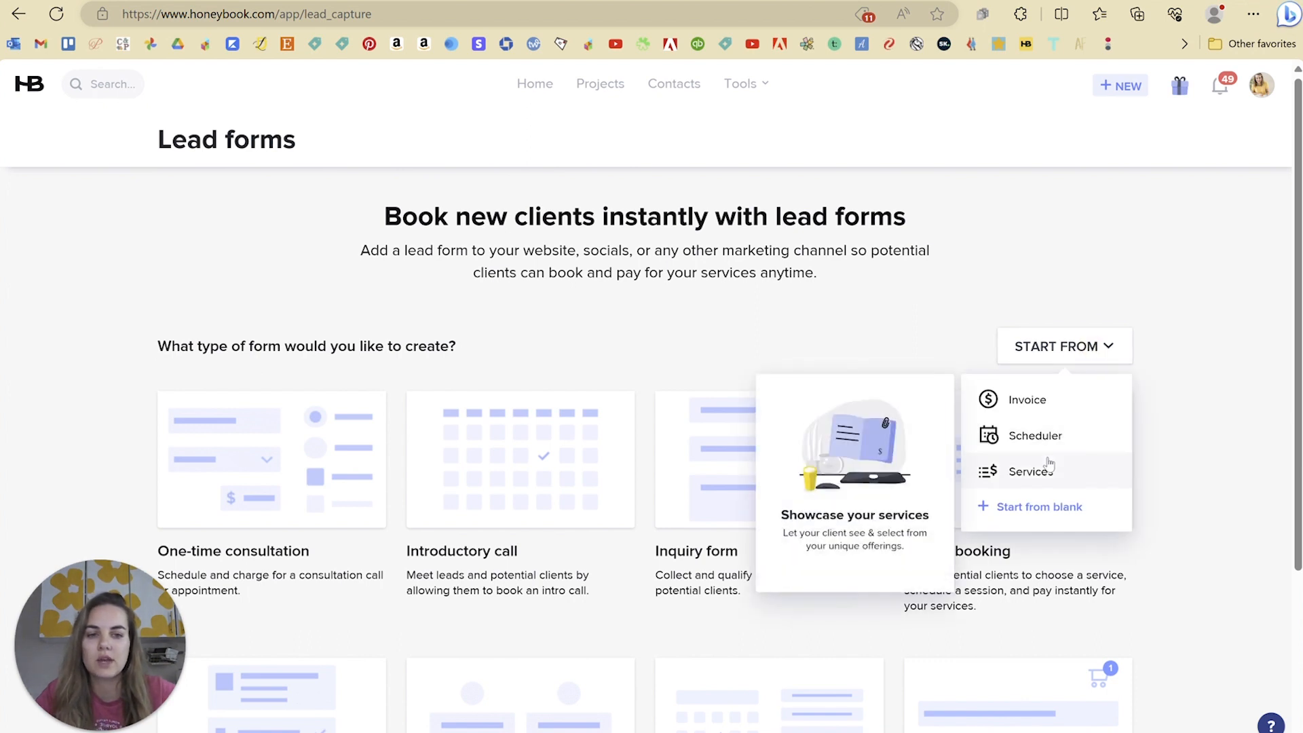
pyautogui.click(1190, 436)
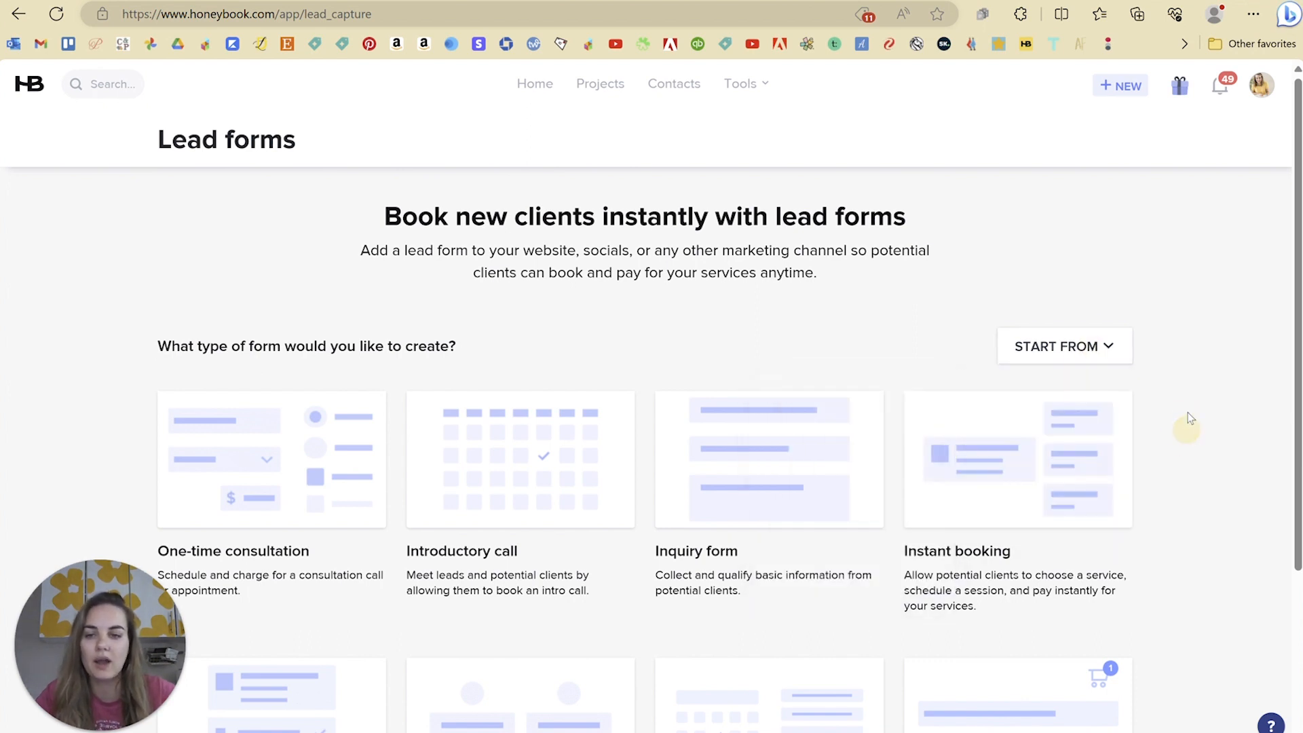
# Step: Browse the eight form type cards and preview the One-time consultation template
pyautogui.scroll(-3, 1187, 427)
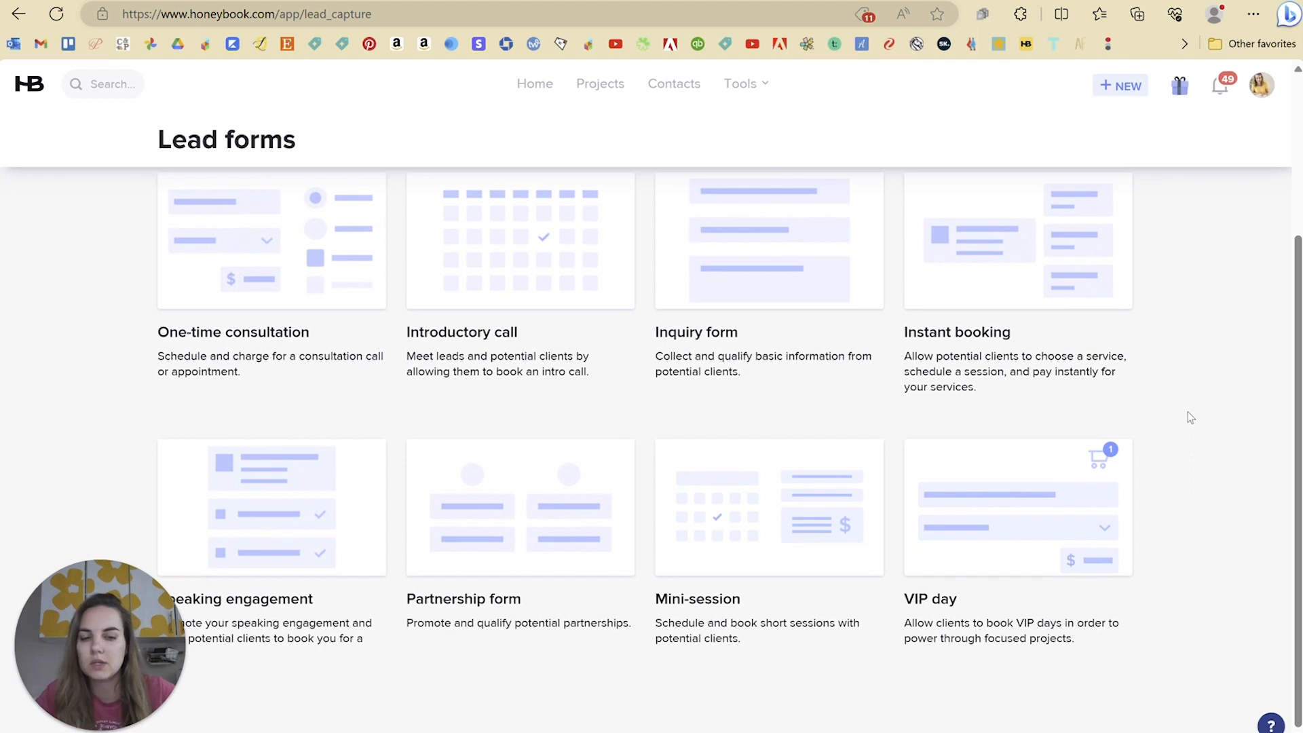
pyautogui.scroll(2, 1186, 413)
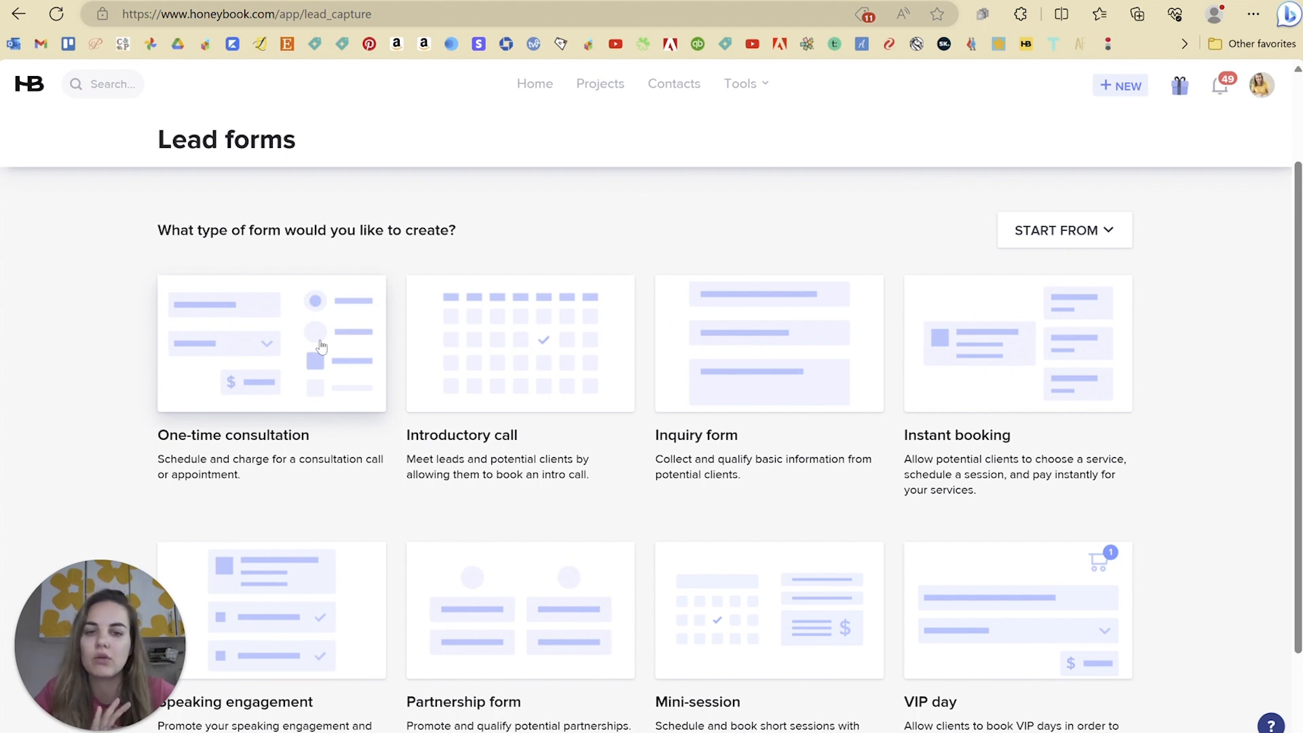
pyautogui.scroll(-2, 747, 386)
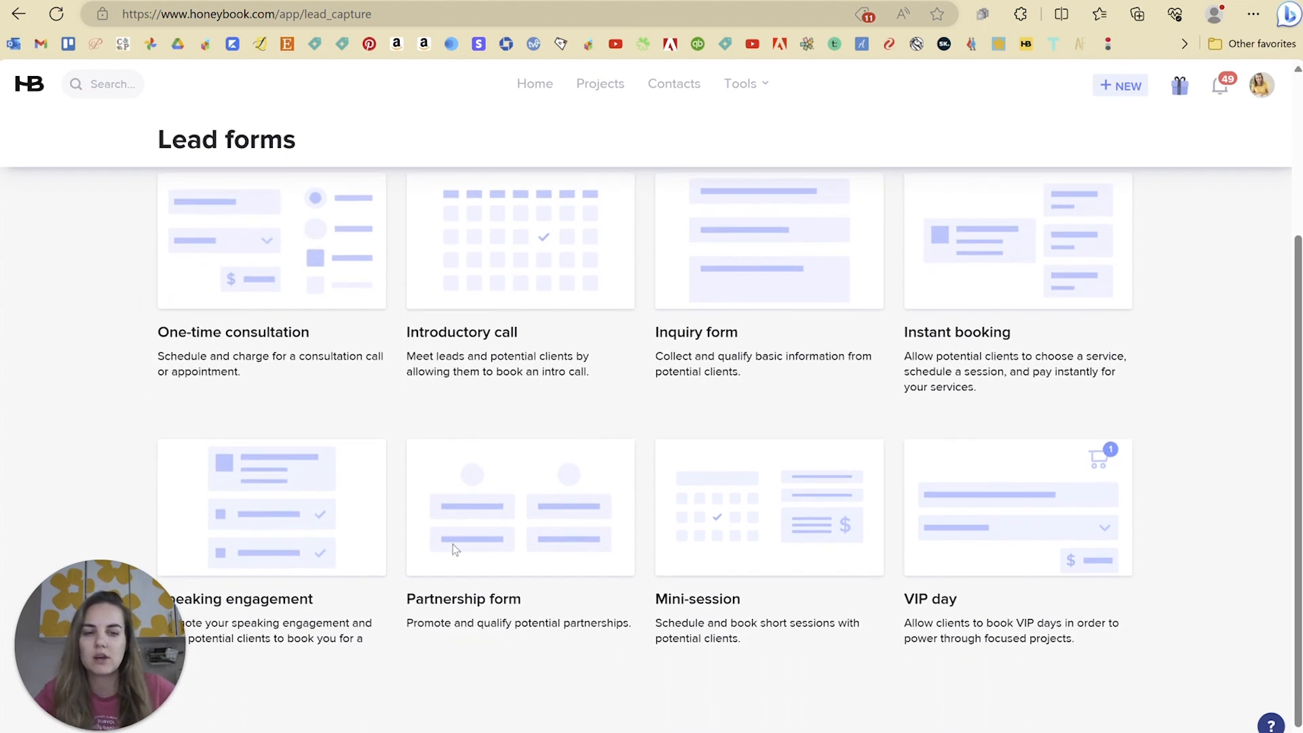
pyautogui.scroll(1, 785, 474)
pyautogui.scroll(-1, 862, 472)
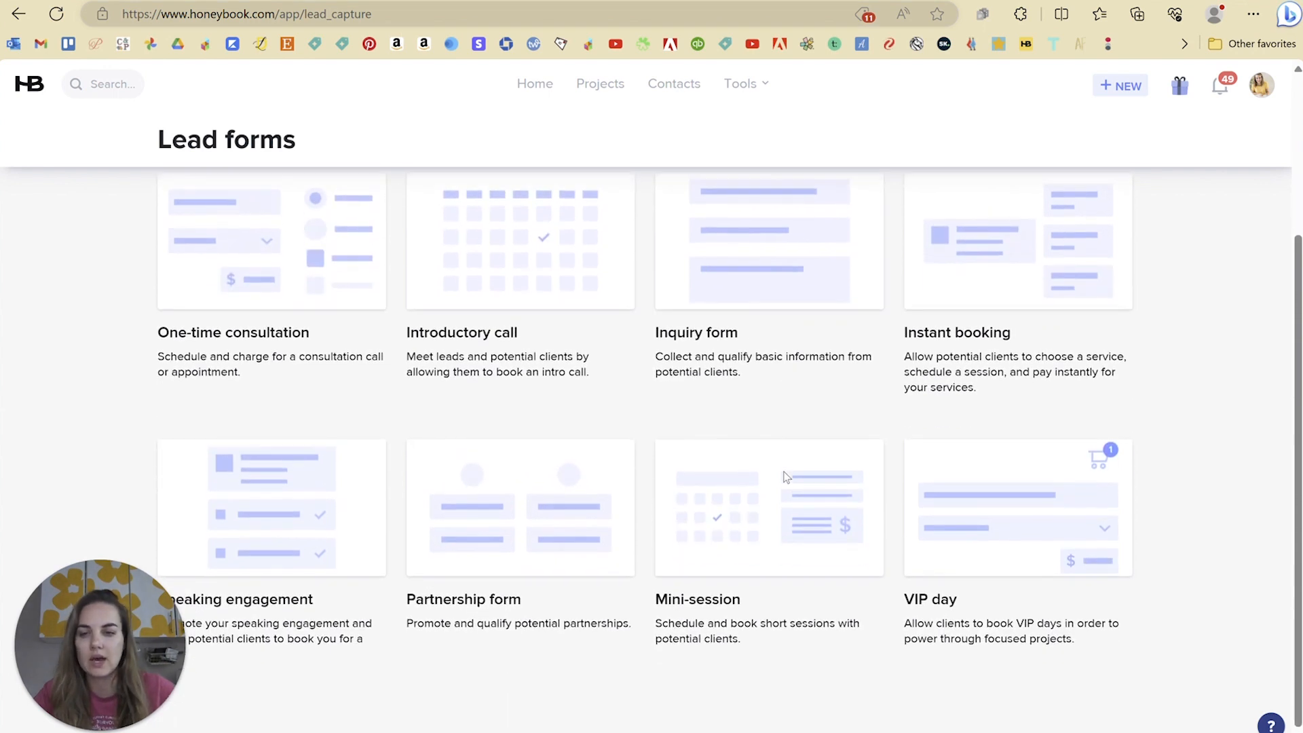
pyautogui.scroll(1, 785, 478)
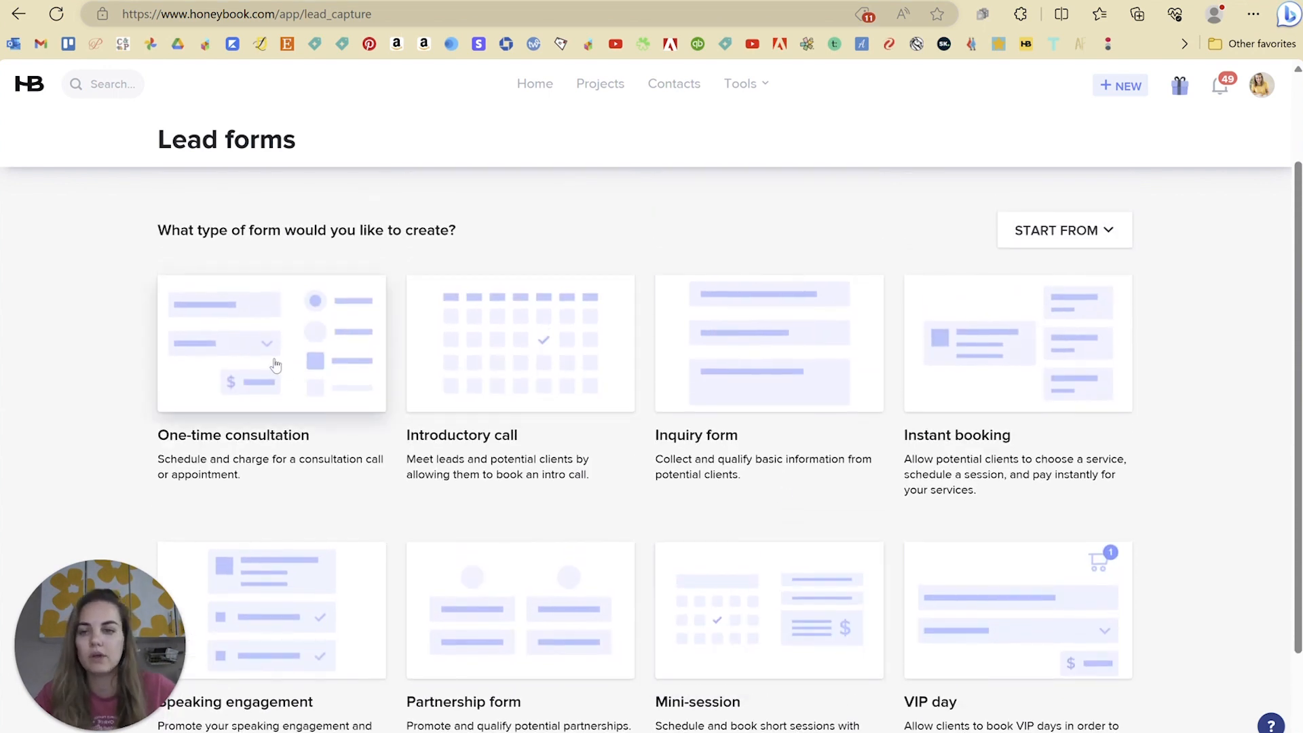
pyautogui.click(243, 364)
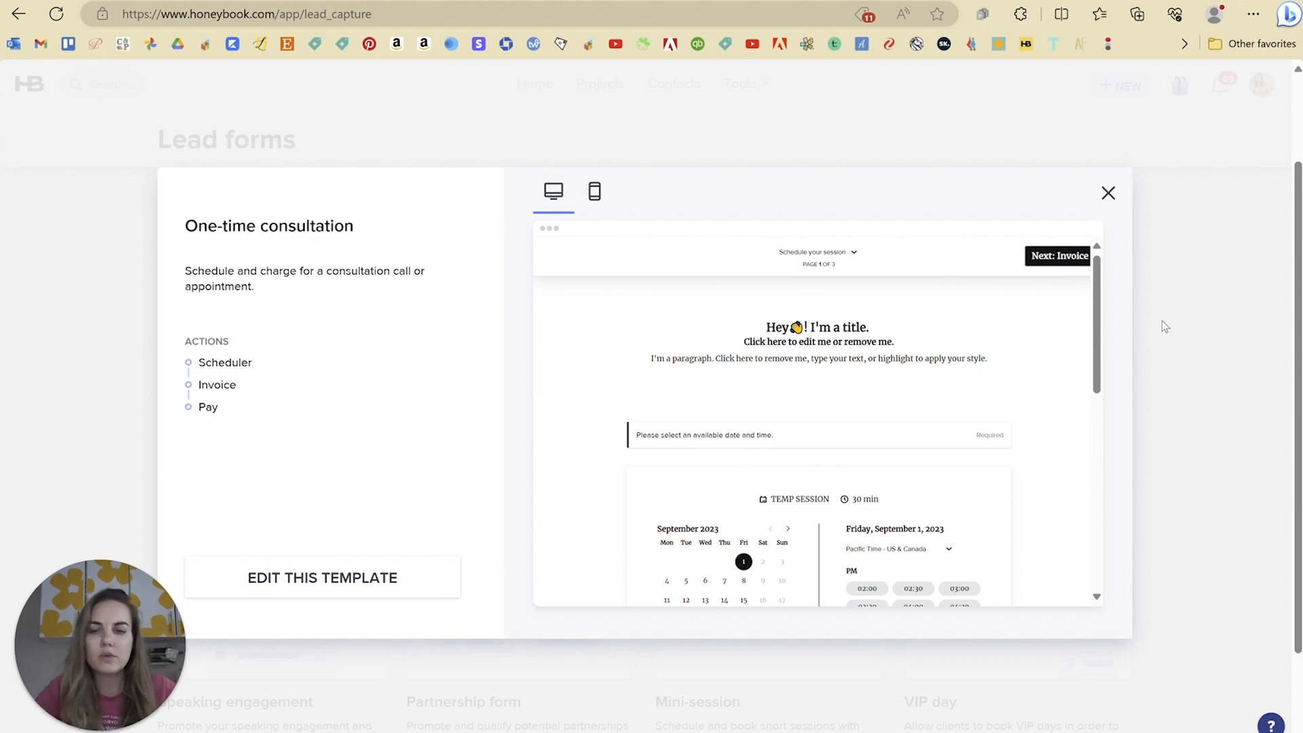
# Step: Page through the One-time consultation preview's schedule, Invoice and Payment pages
pyautogui.moveTo(1095, 333); pyautogui.dragTo(1084, 360)
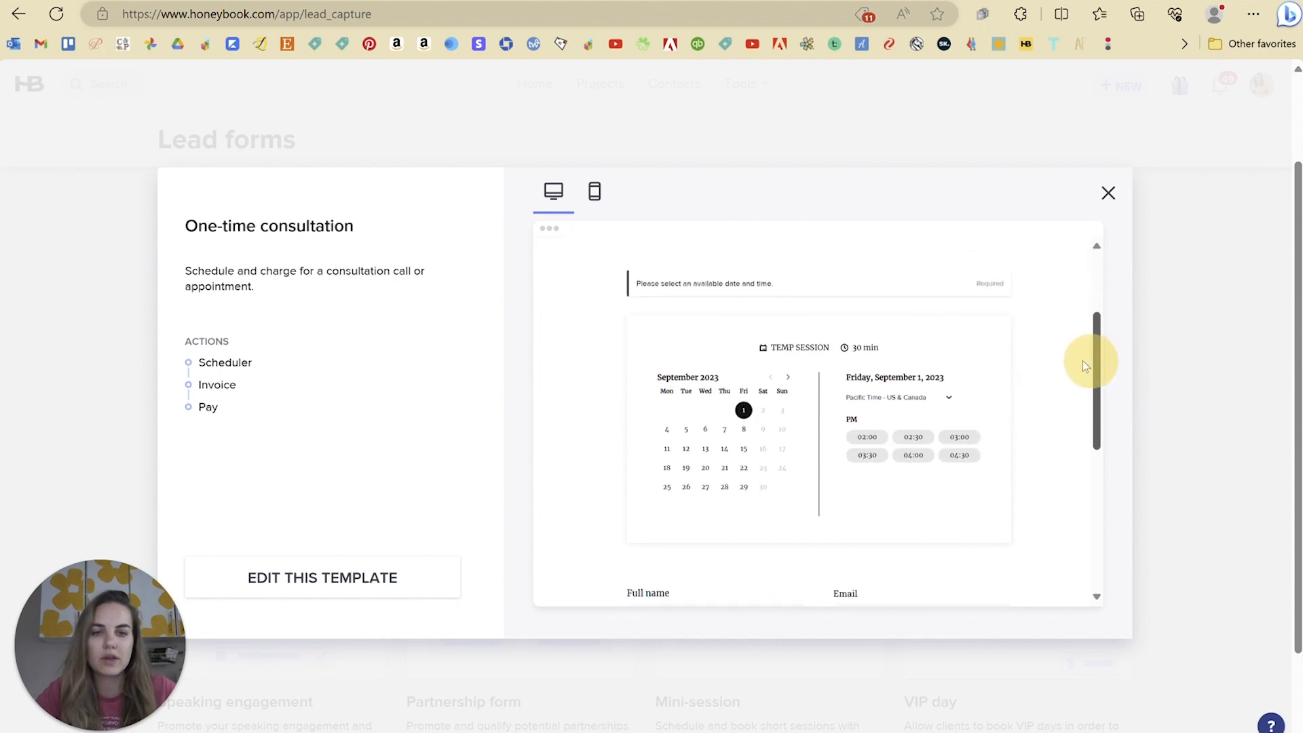
pyautogui.scroll(-2, 736, 495)
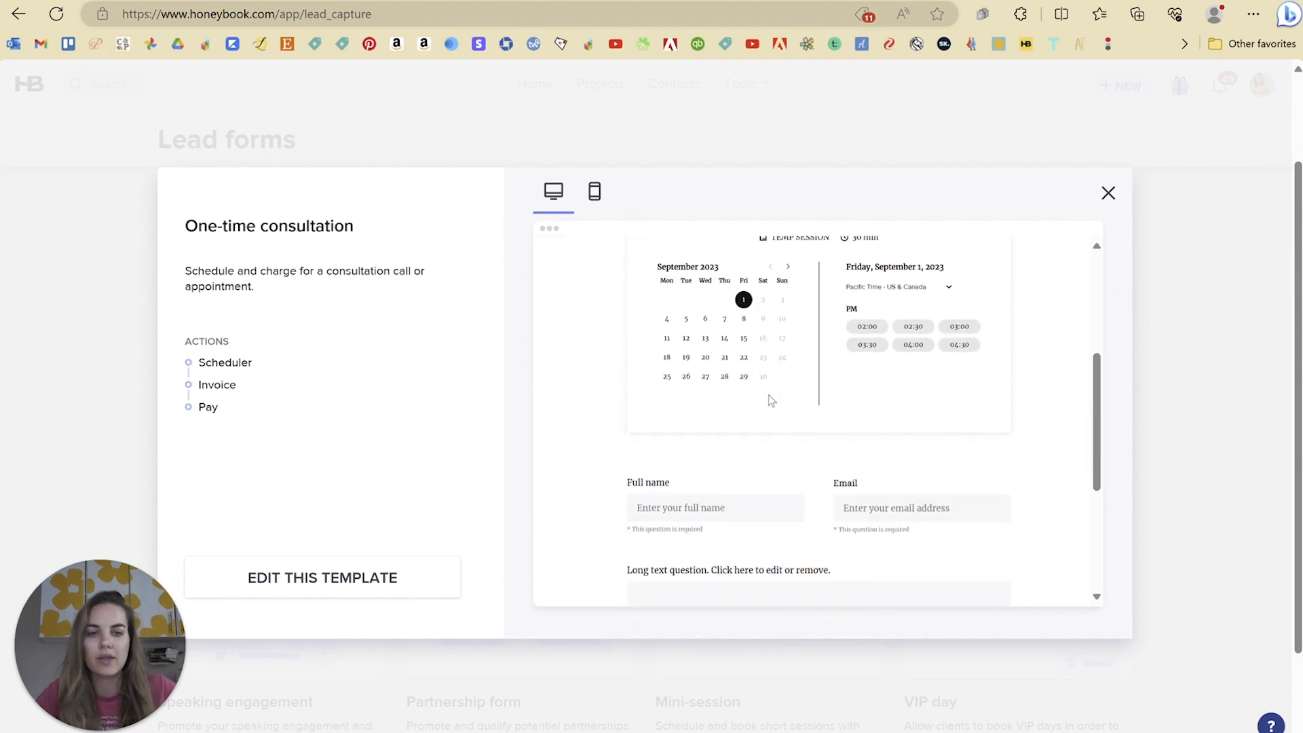
pyautogui.scroll(-2, 726, 421)
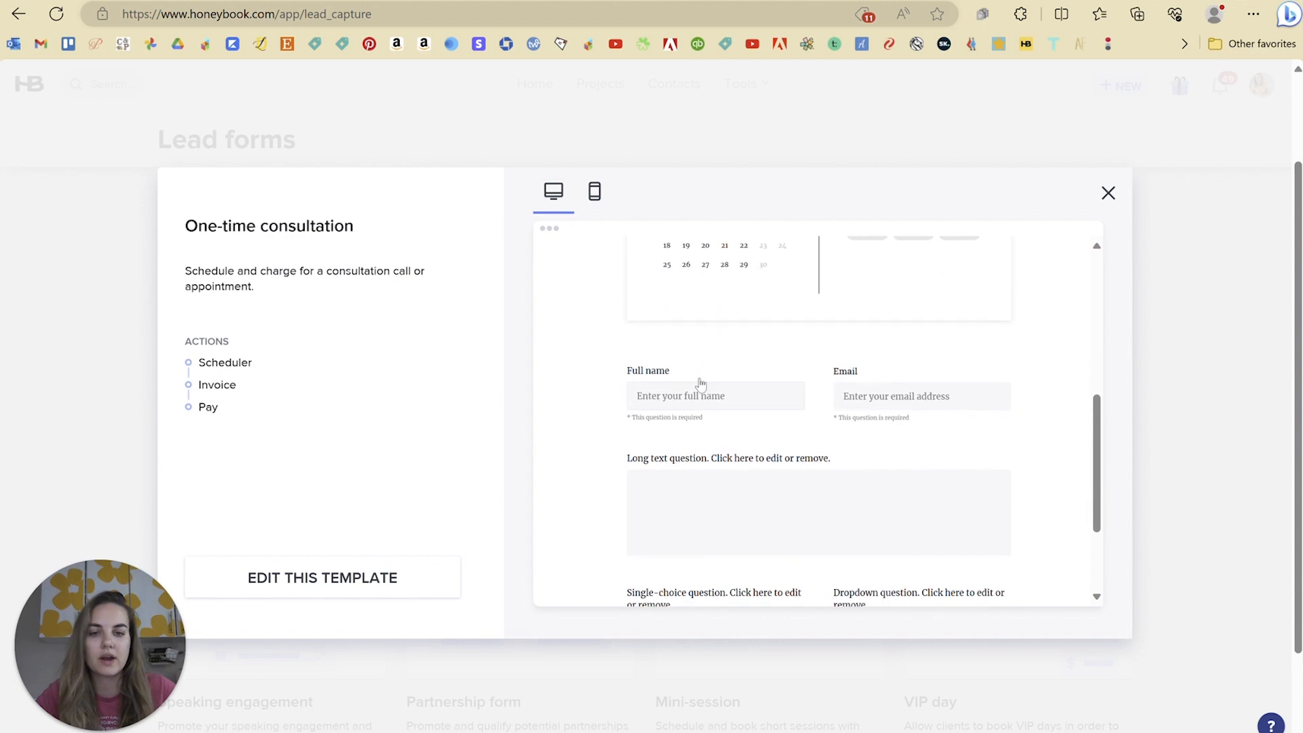
pyautogui.scroll(-3, 837, 532)
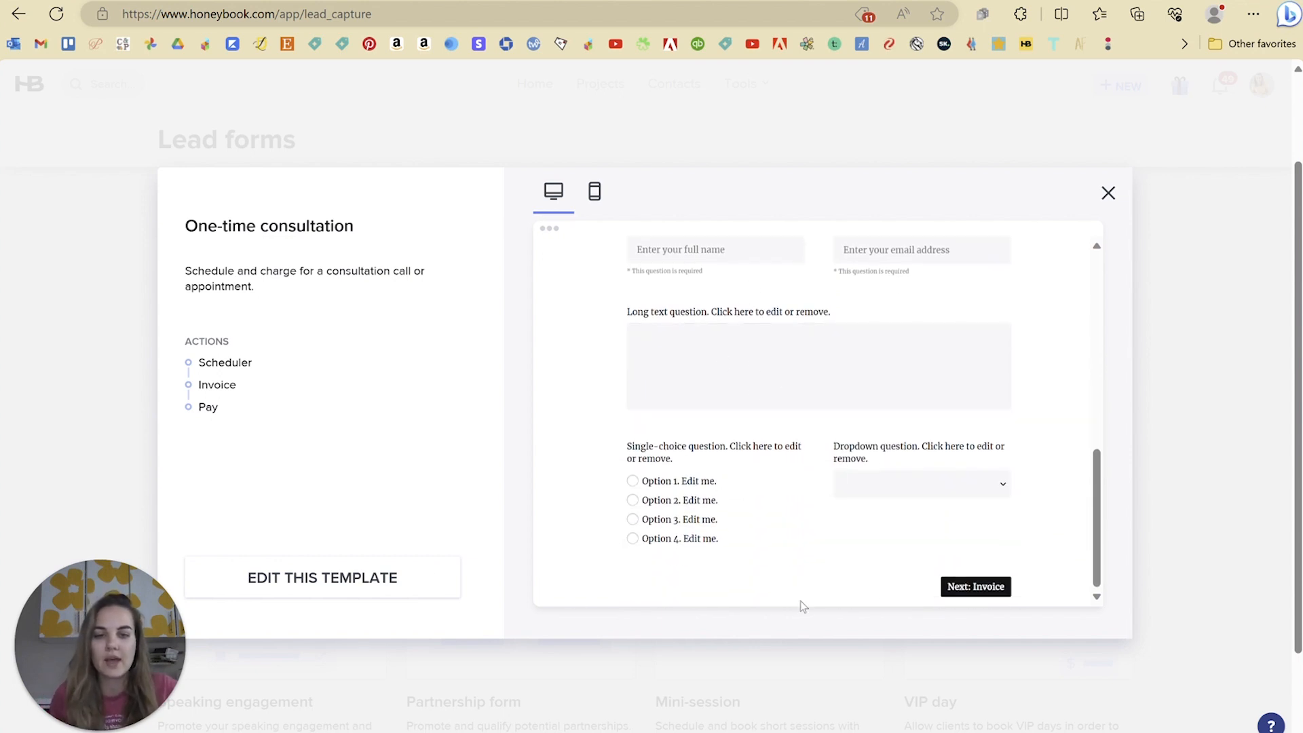
pyautogui.click(970, 588)
pyautogui.scroll(-2, 1050, 376)
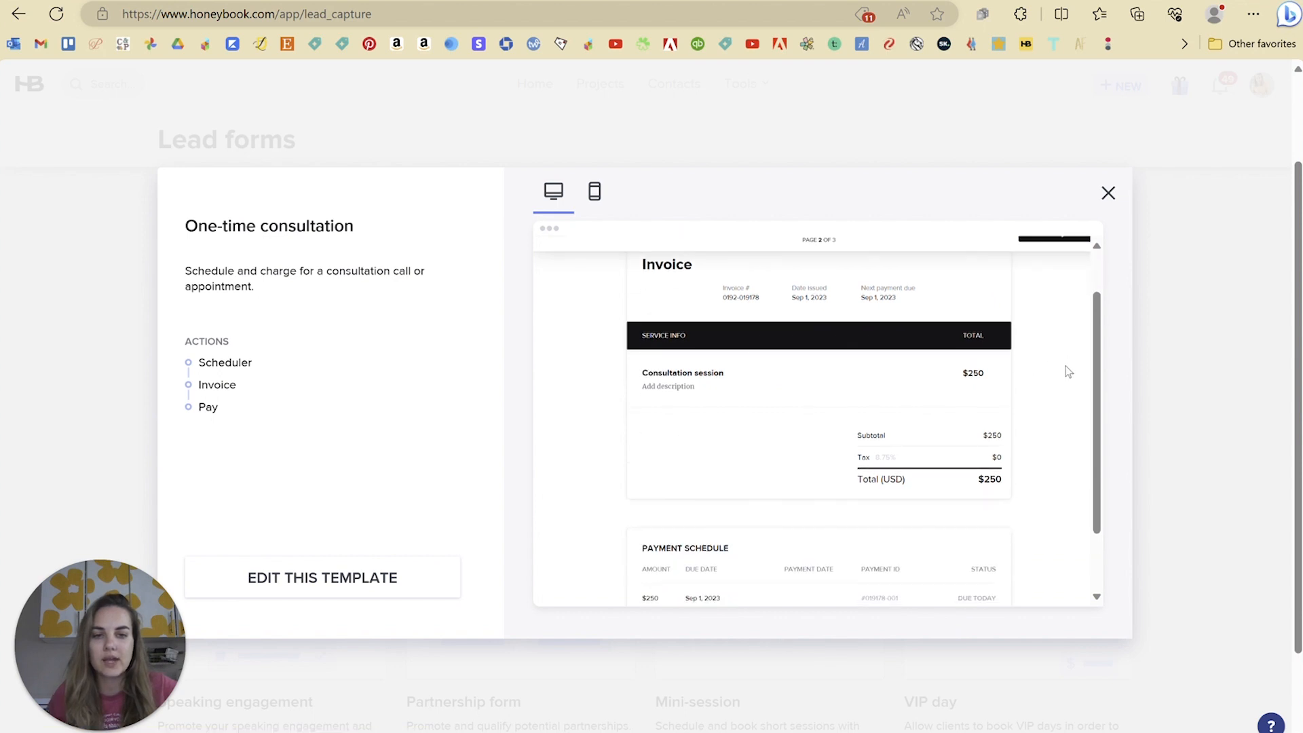
pyautogui.click(972, 587)
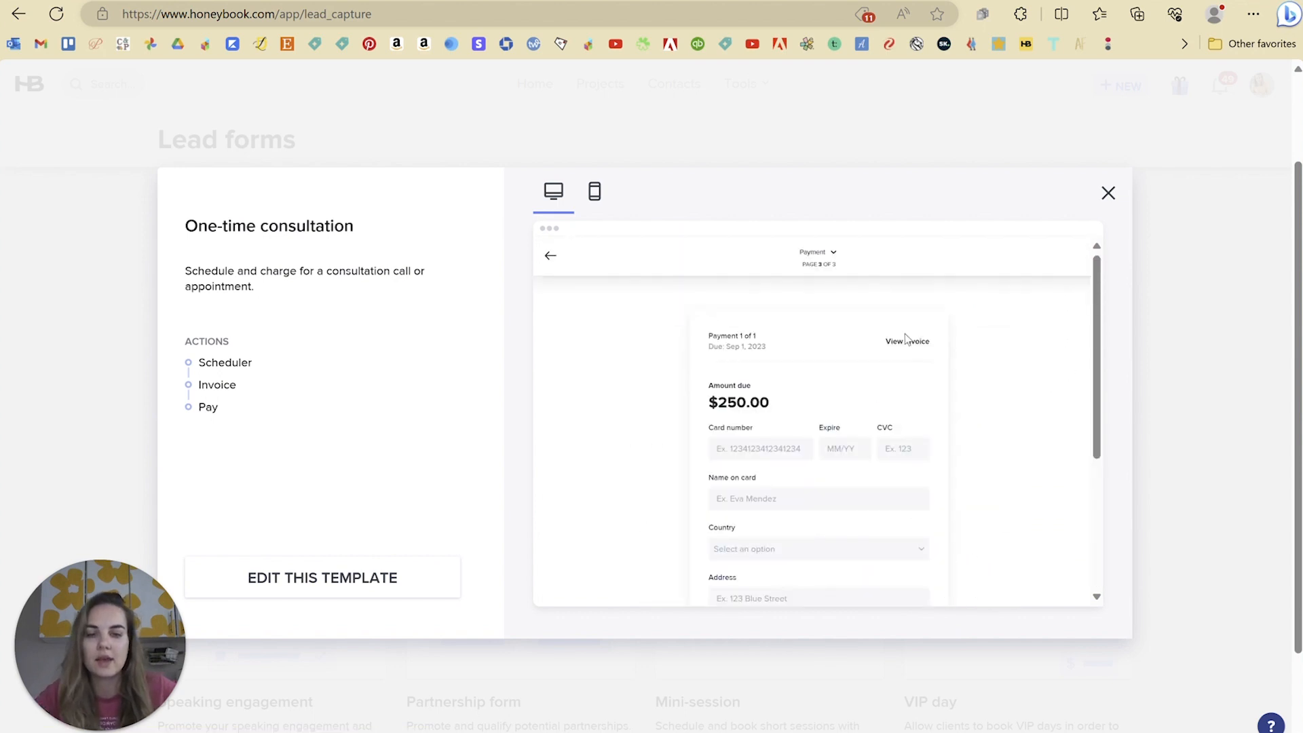
# Step: Edit the template, creating a new One-time session lead form
pyautogui.scroll(-3, 982, 361)
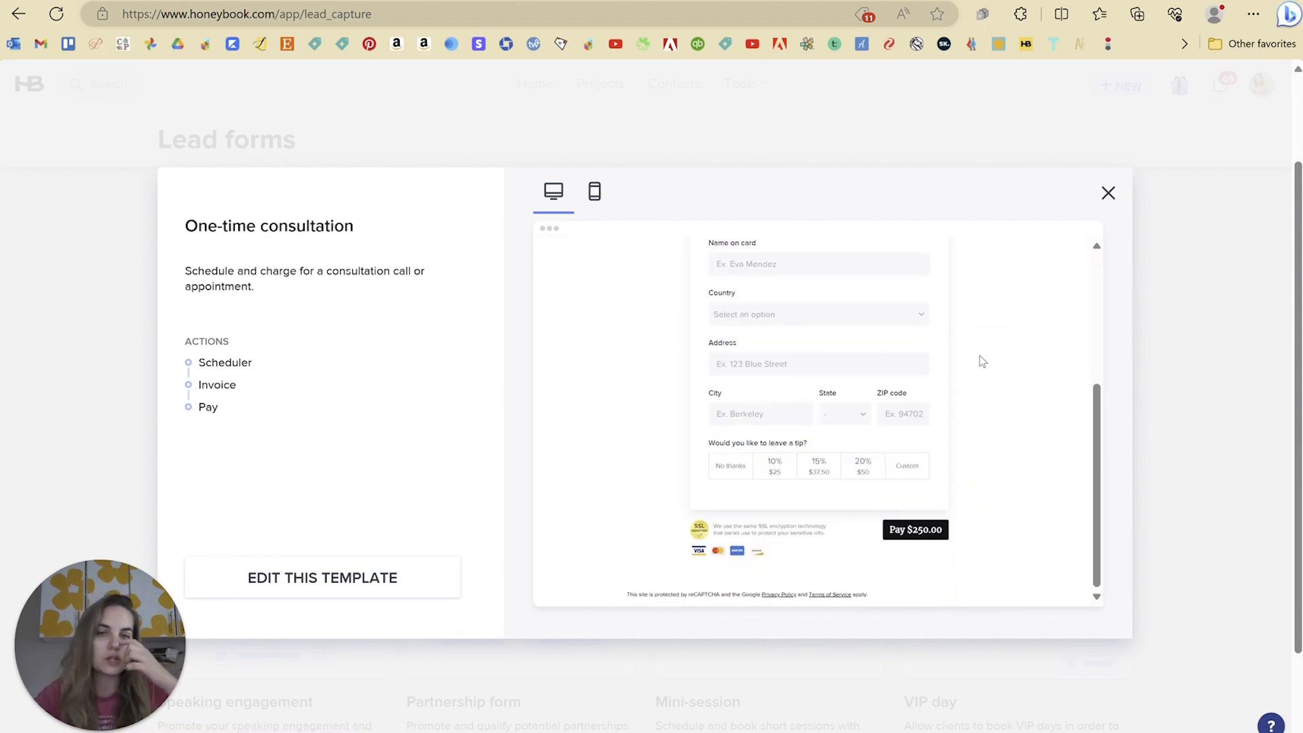
pyautogui.scroll(5, 974, 363)
pyautogui.click(346, 576)
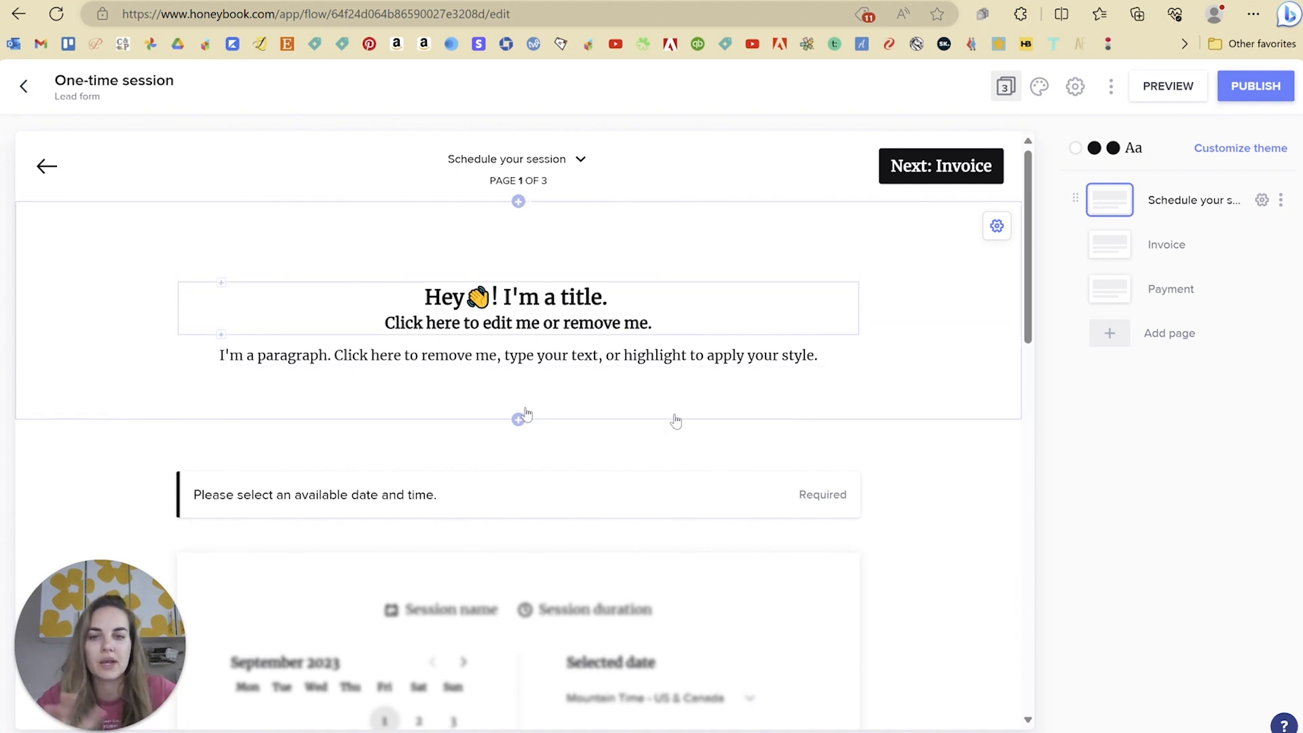
# Step: Scroll through the One-time session form's questions and open + Add a block below the last one
pyautogui.scroll(-3, 785, 393)
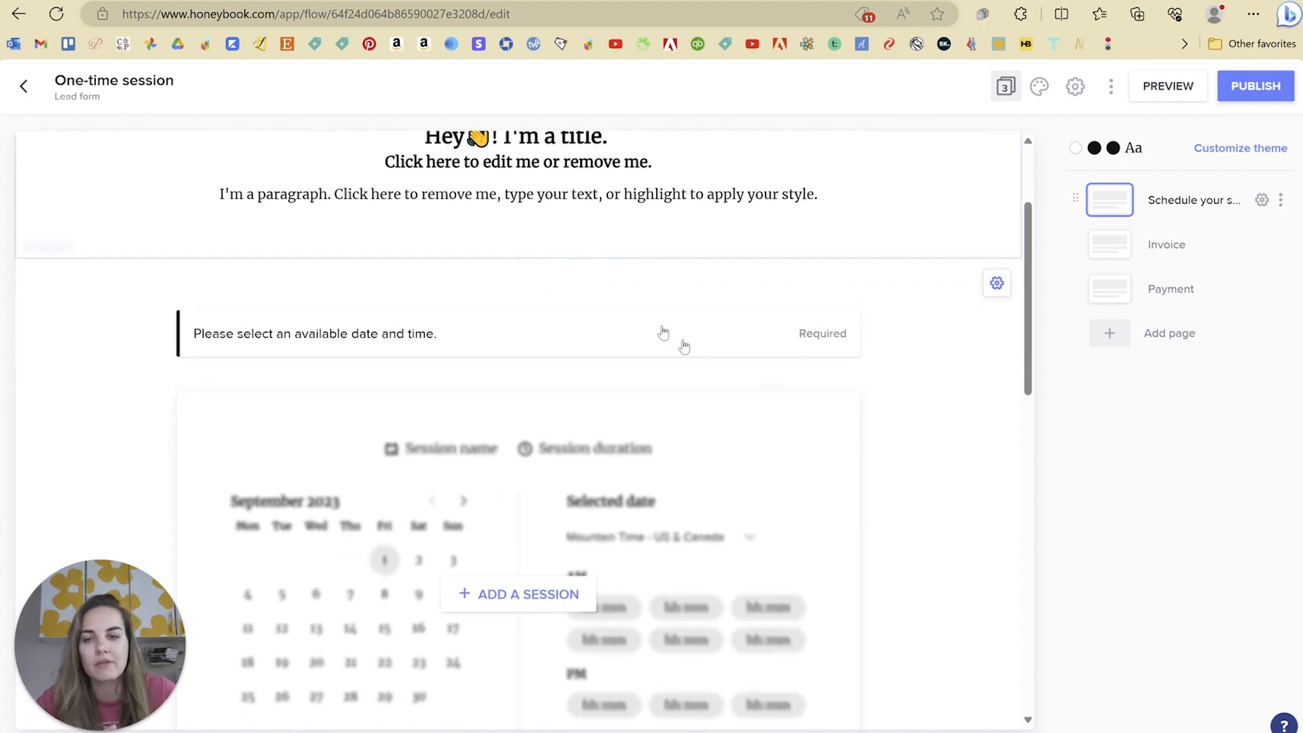
pyautogui.scroll(-3, 564, 478)
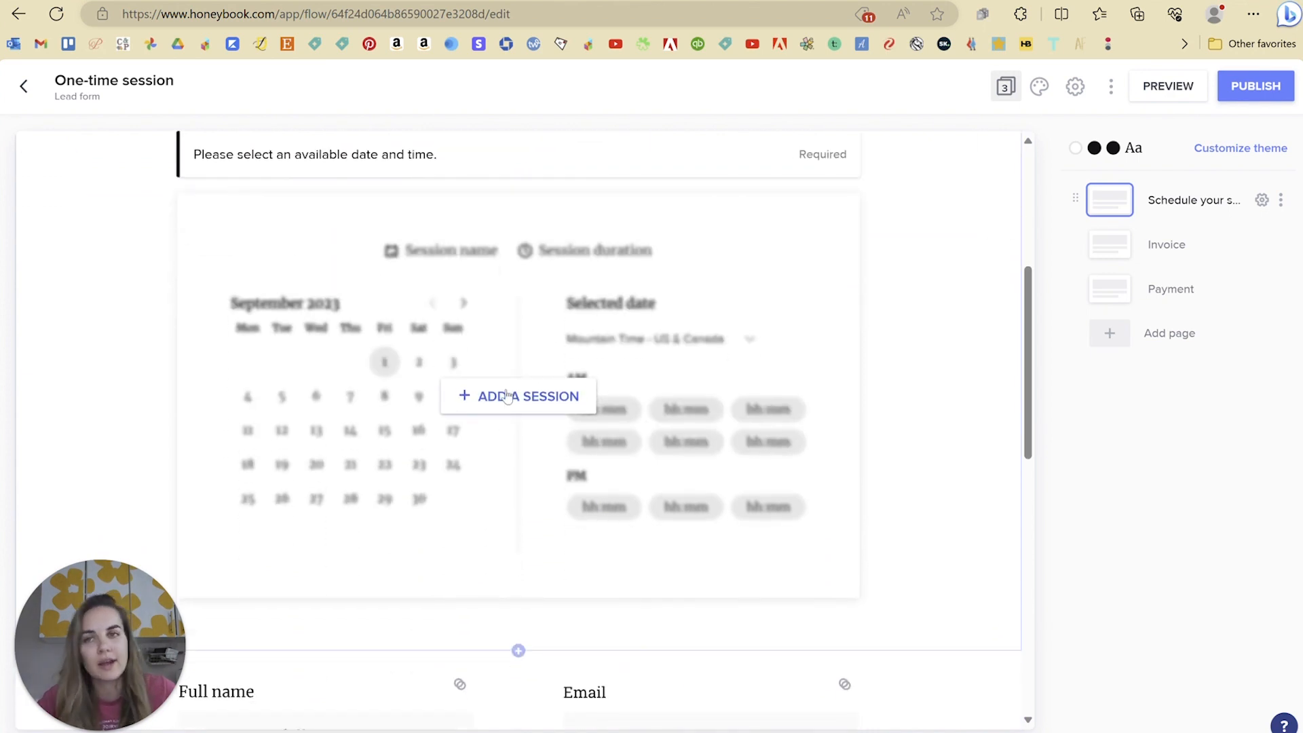
pyautogui.scroll(-4, 796, 380)
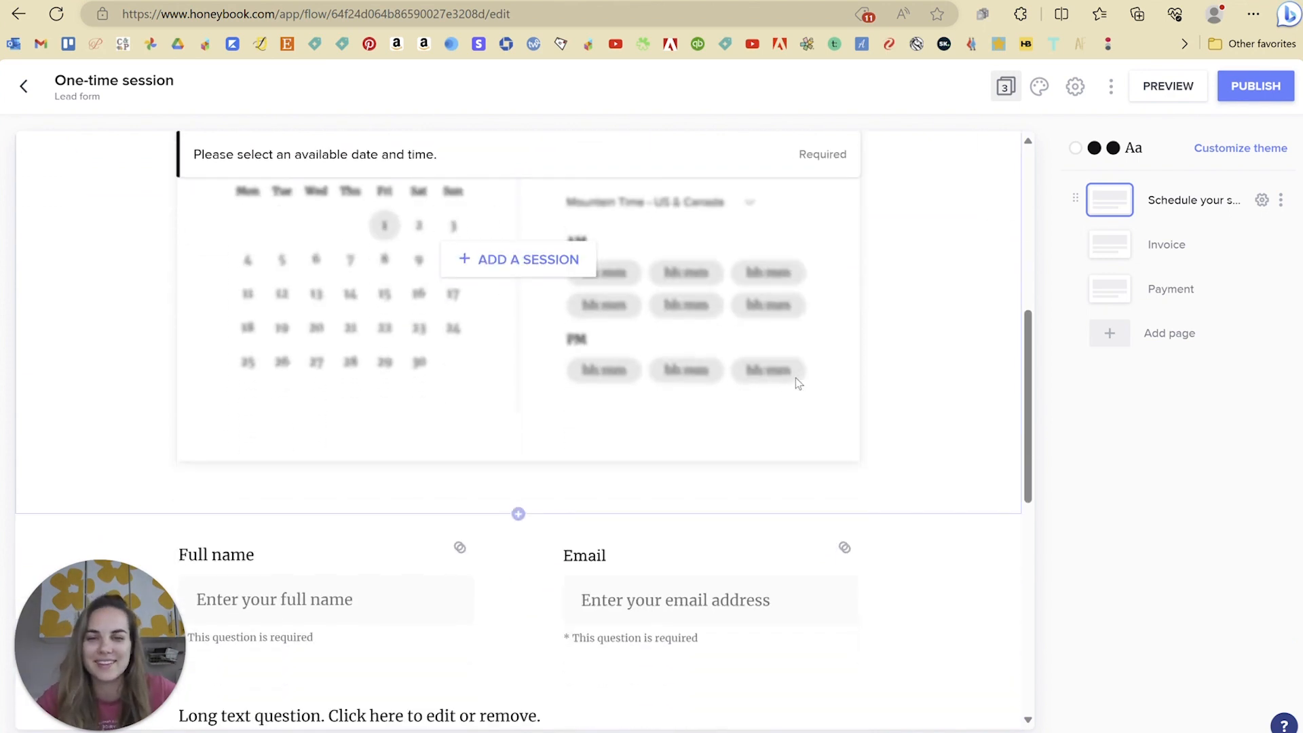
pyautogui.scroll(-2, 795, 380)
pyautogui.scroll(5, 774, 360)
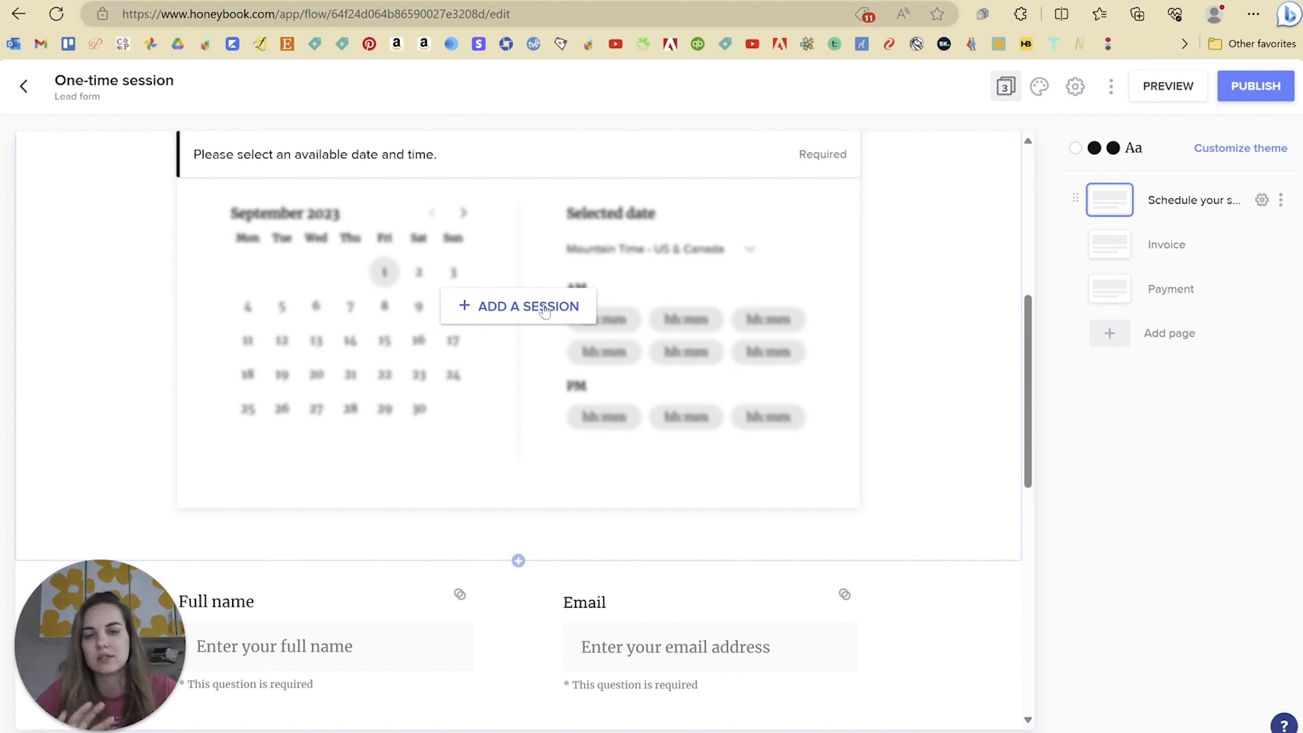
pyautogui.scroll(-5, 545, 310)
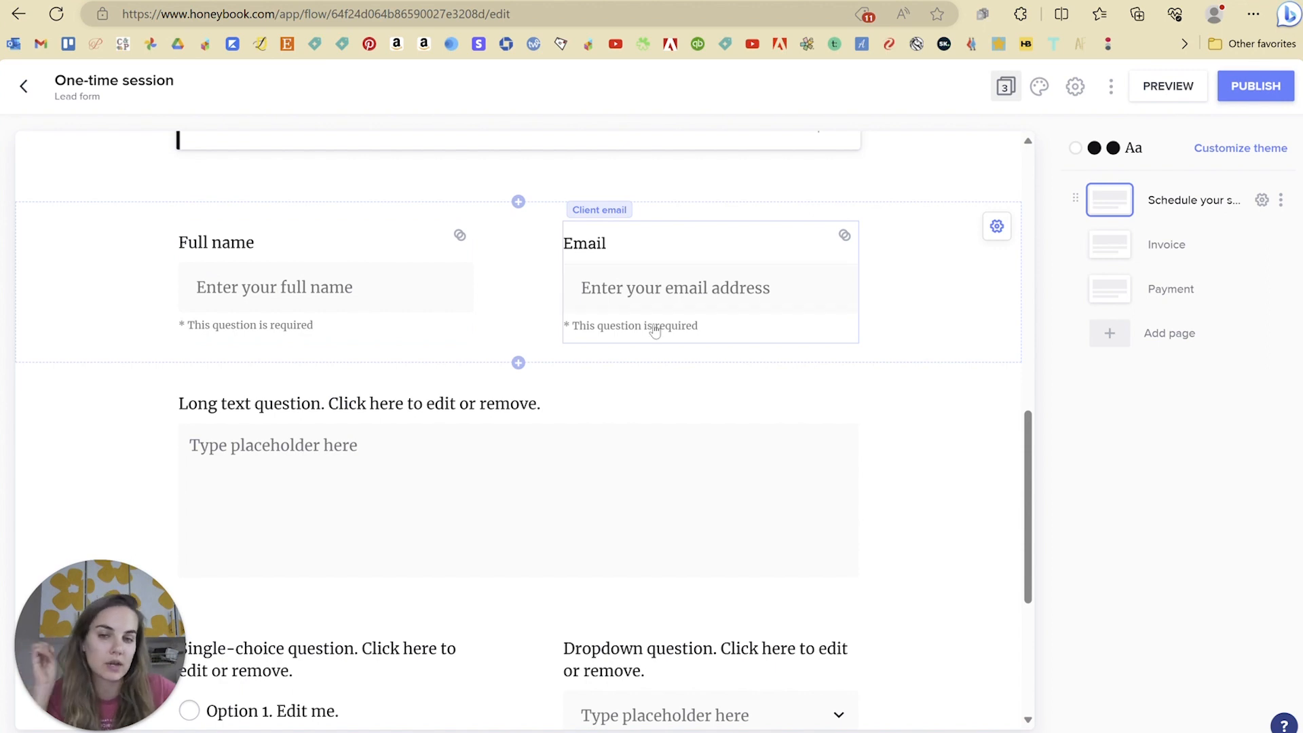
pyautogui.scroll(-4, 672, 349)
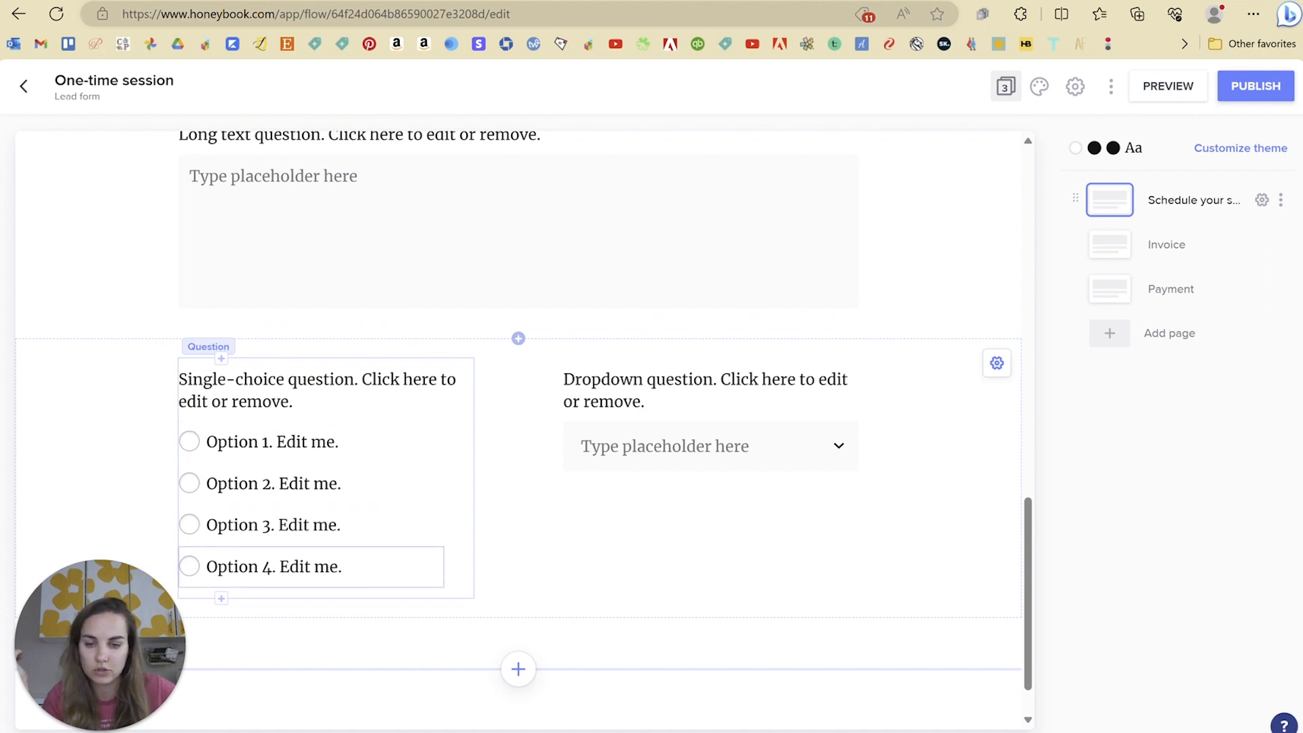
pyautogui.scroll(-1, 660, 474)
pyautogui.click(517, 609)
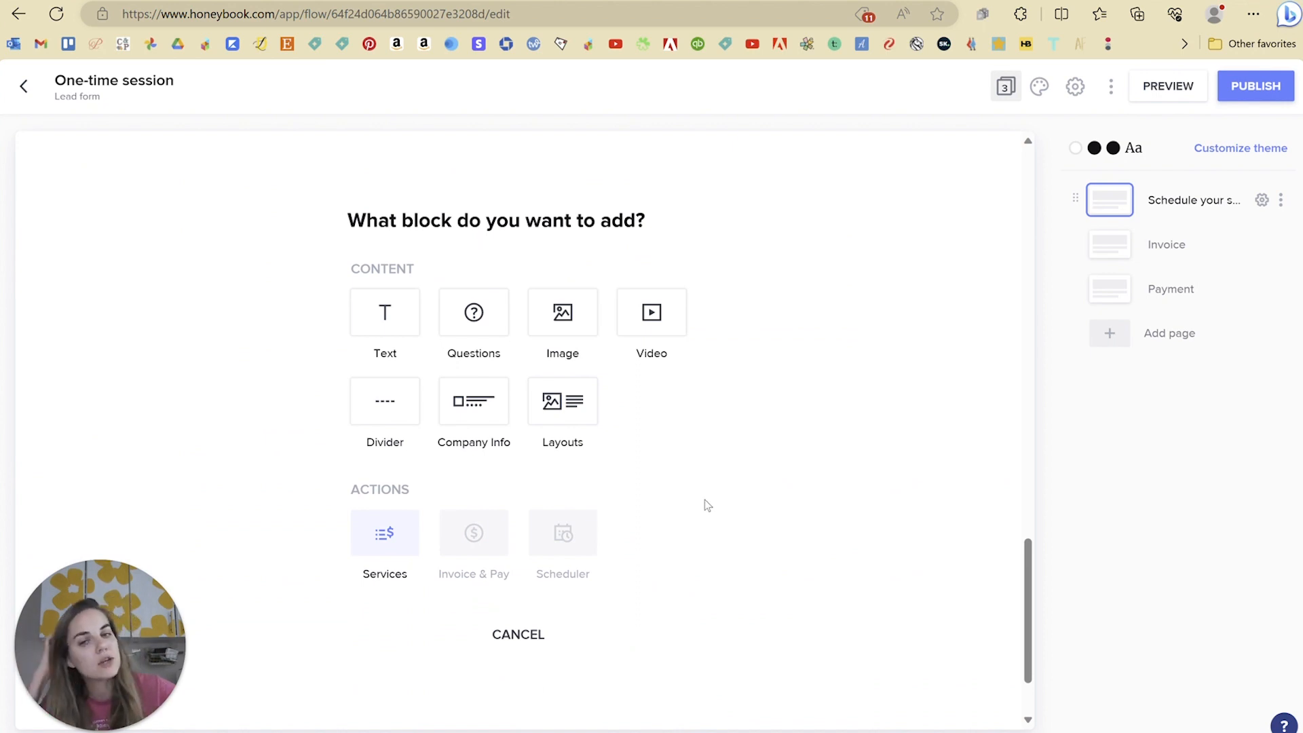
# Step: Cancel the block picker without adding anything and switch to the $250 Invoice page
pyautogui.click(519, 634)
pyautogui.scroll(5, 613, 495)
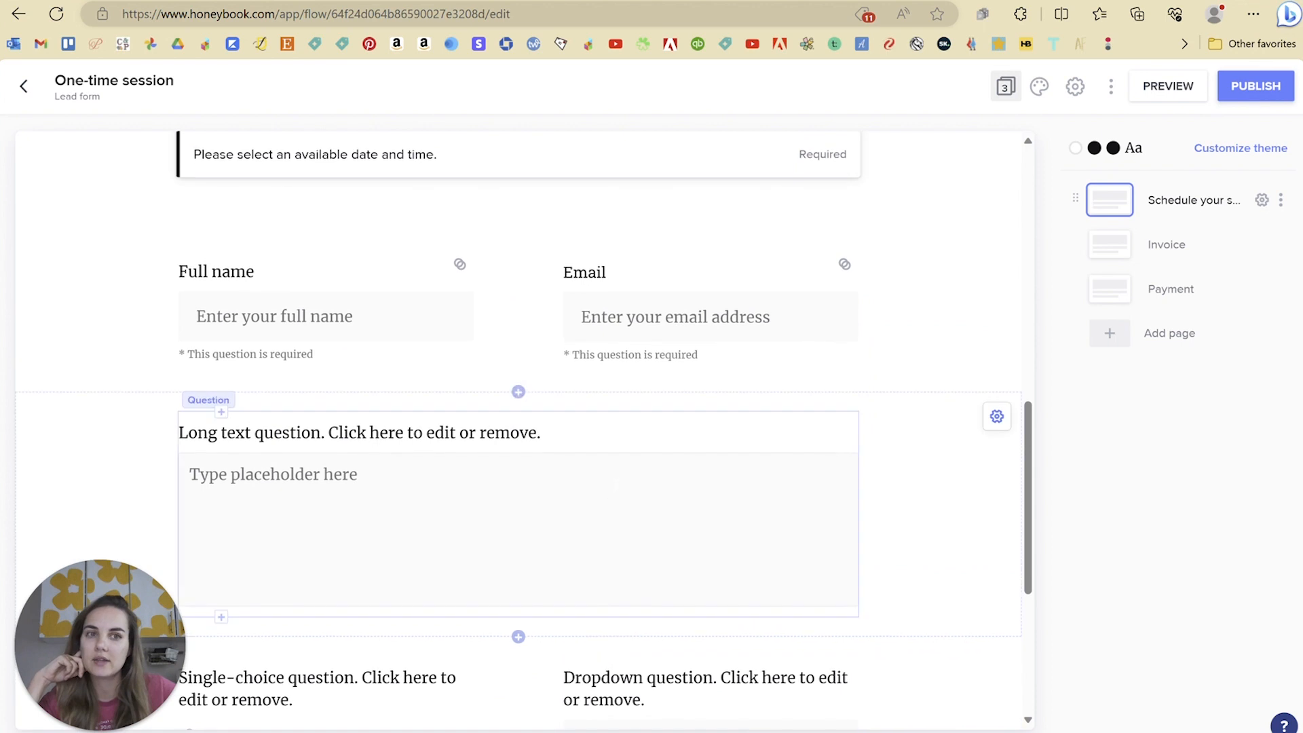
pyautogui.scroll(5, 787, 415)
pyautogui.scroll(-4, 785, 416)
pyautogui.scroll(-8, 808, 424)
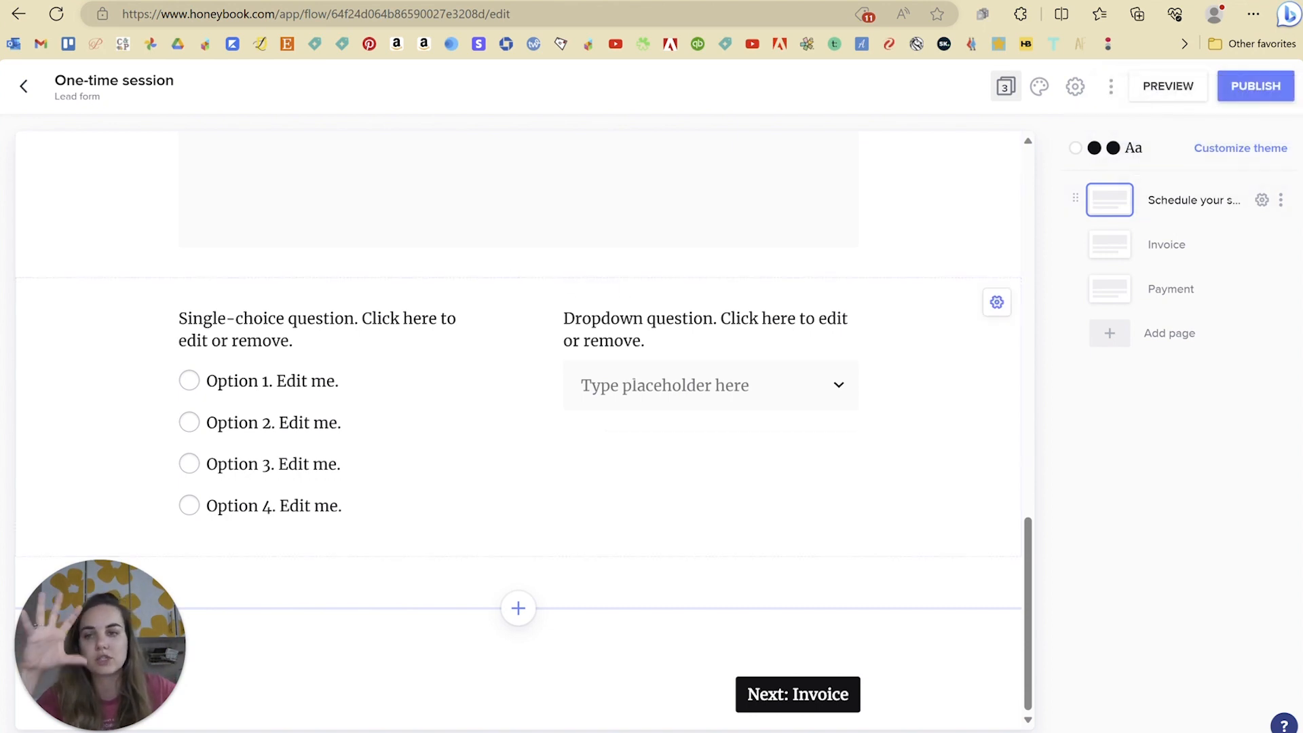
pyautogui.scroll(3, 882, 542)
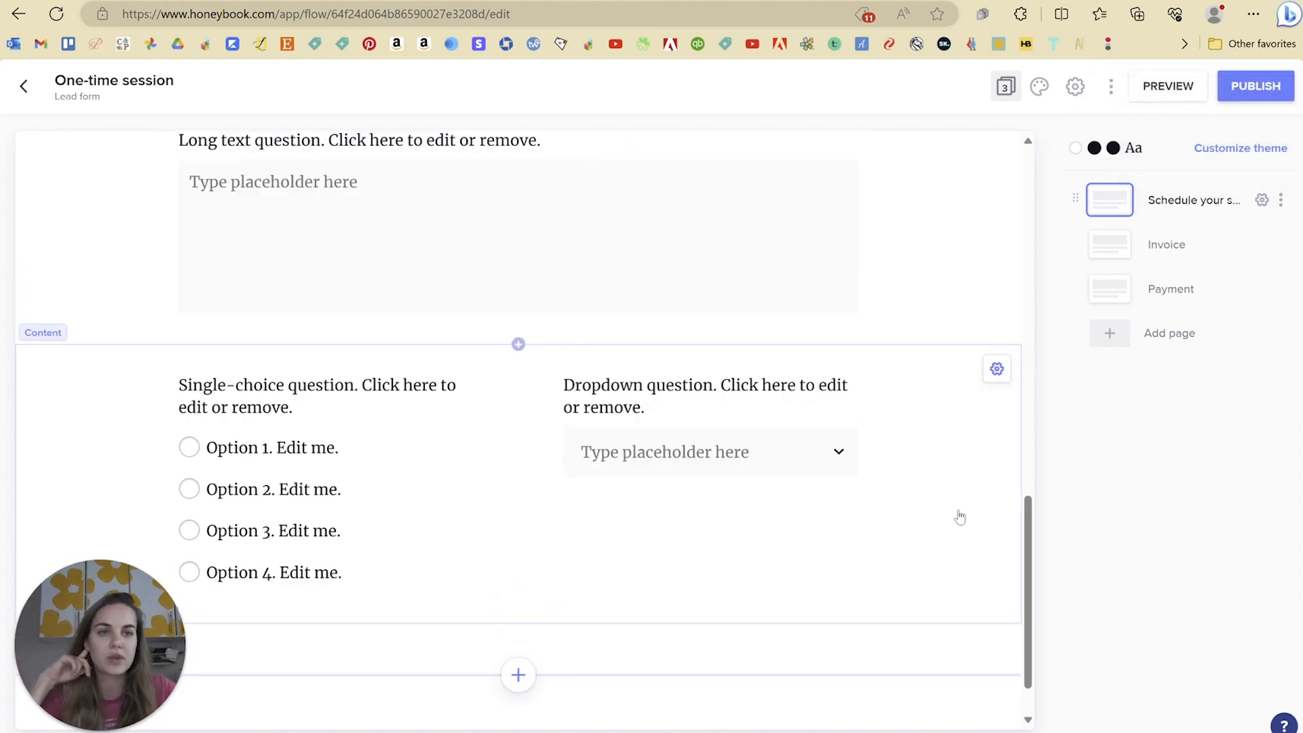
pyautogui.click(1164, 245)
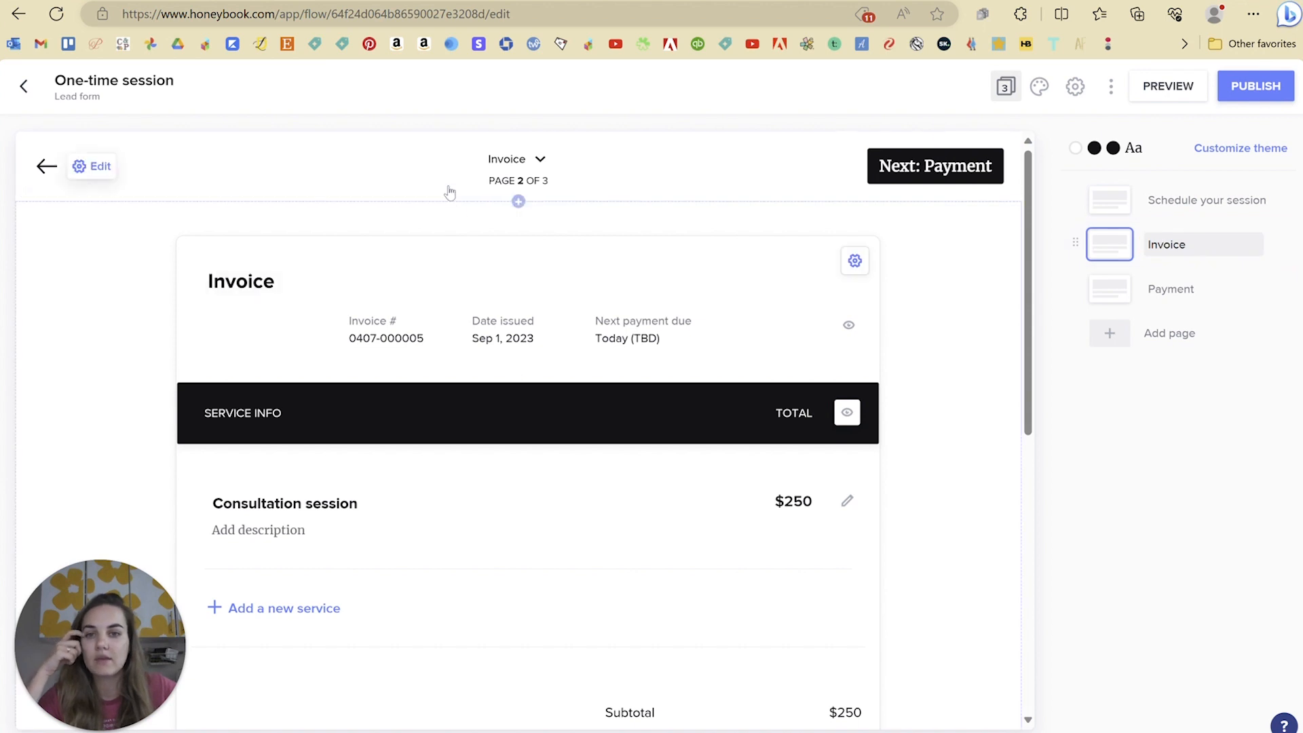
# Step: Review the One-time session form's Payment page, page 3 of 3, in the editor
pyautogui.scroll(-2, 424, 510)
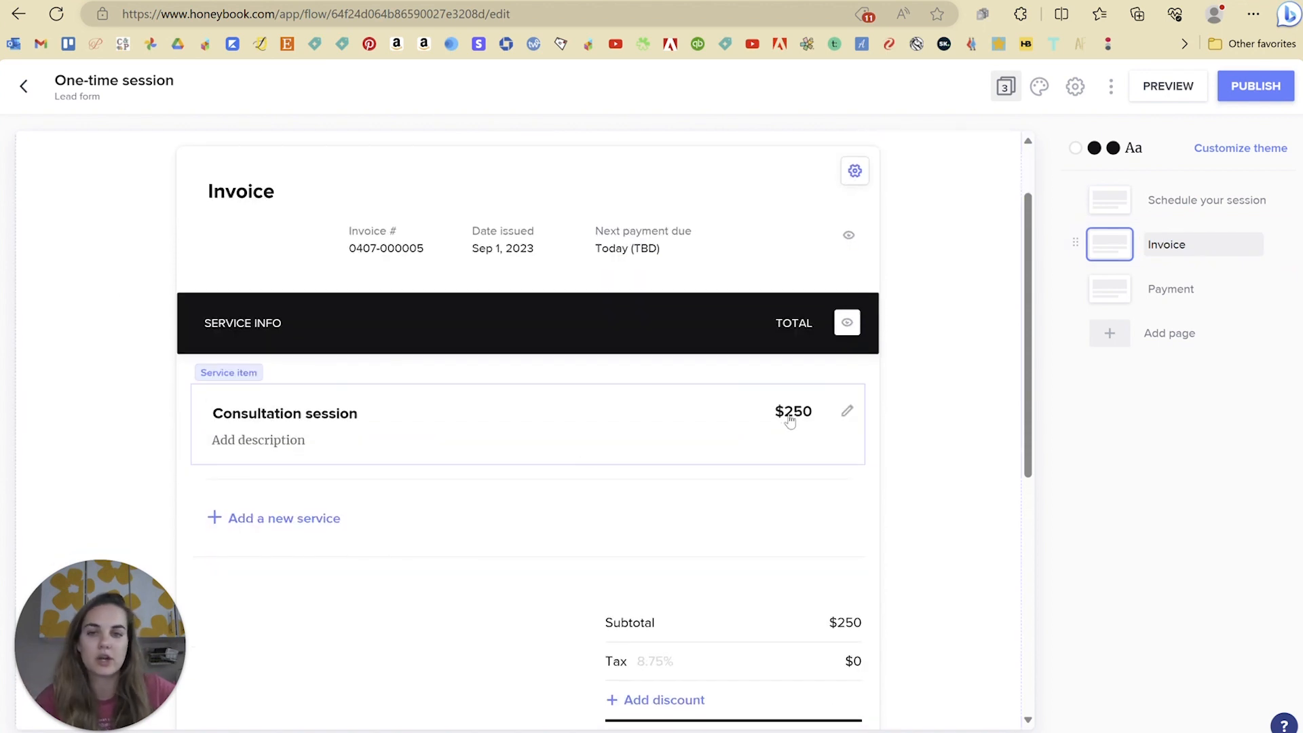
pyautogui.click(1174, 289)
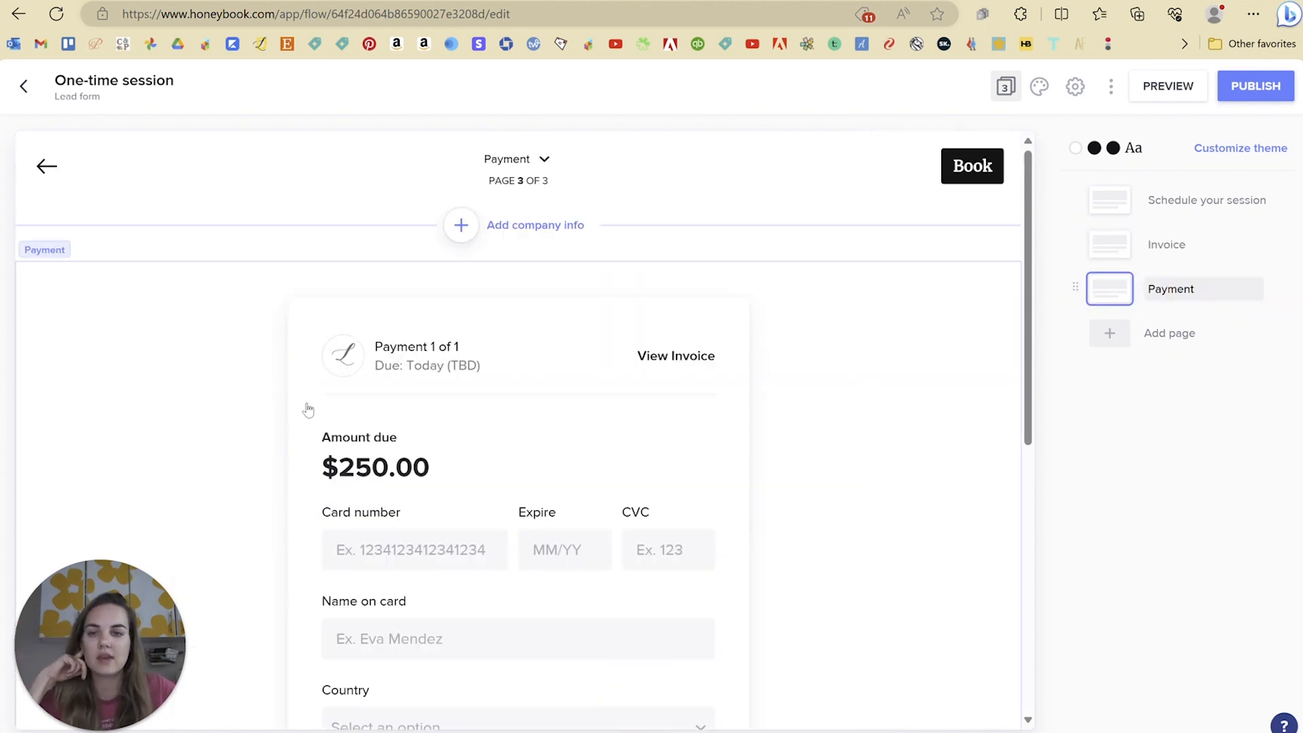
pyautogui.scroll(-5, 609, 410)
pyautogui.scroll(-3, 609, 410)
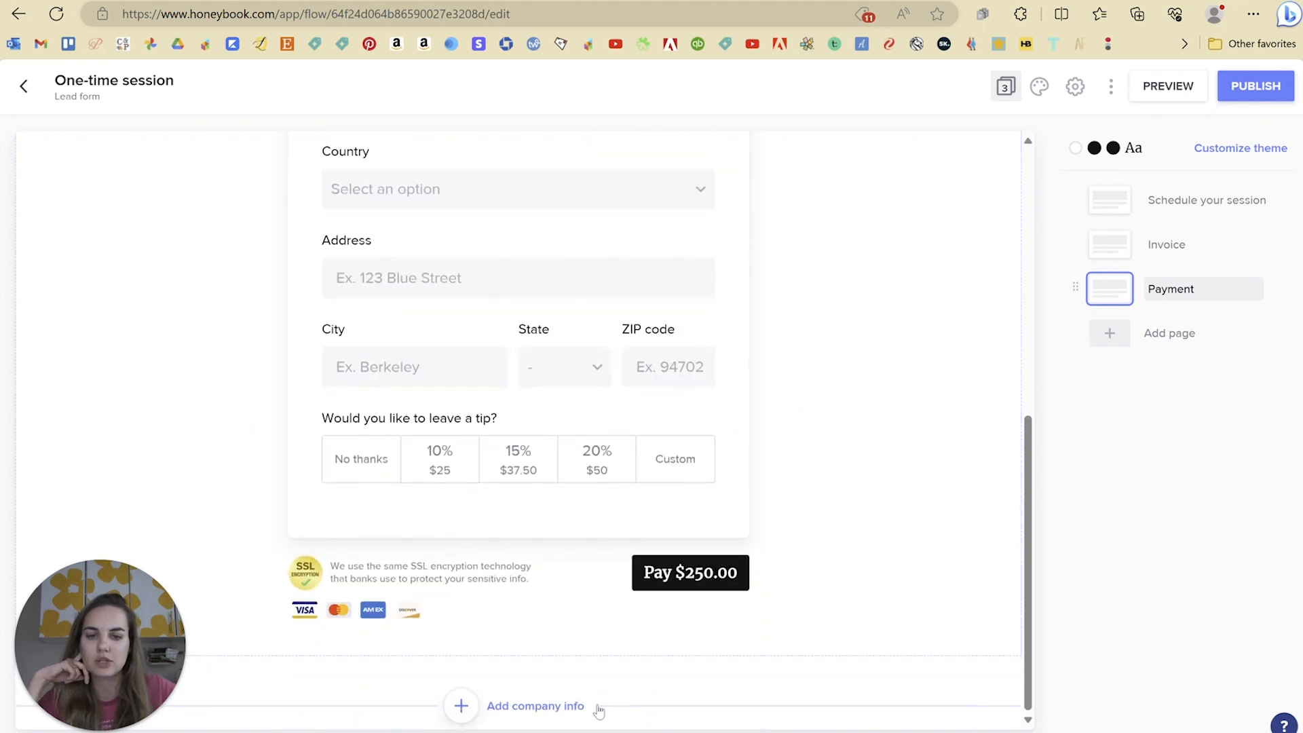
pyautogui.scroll(8, 561, 660)
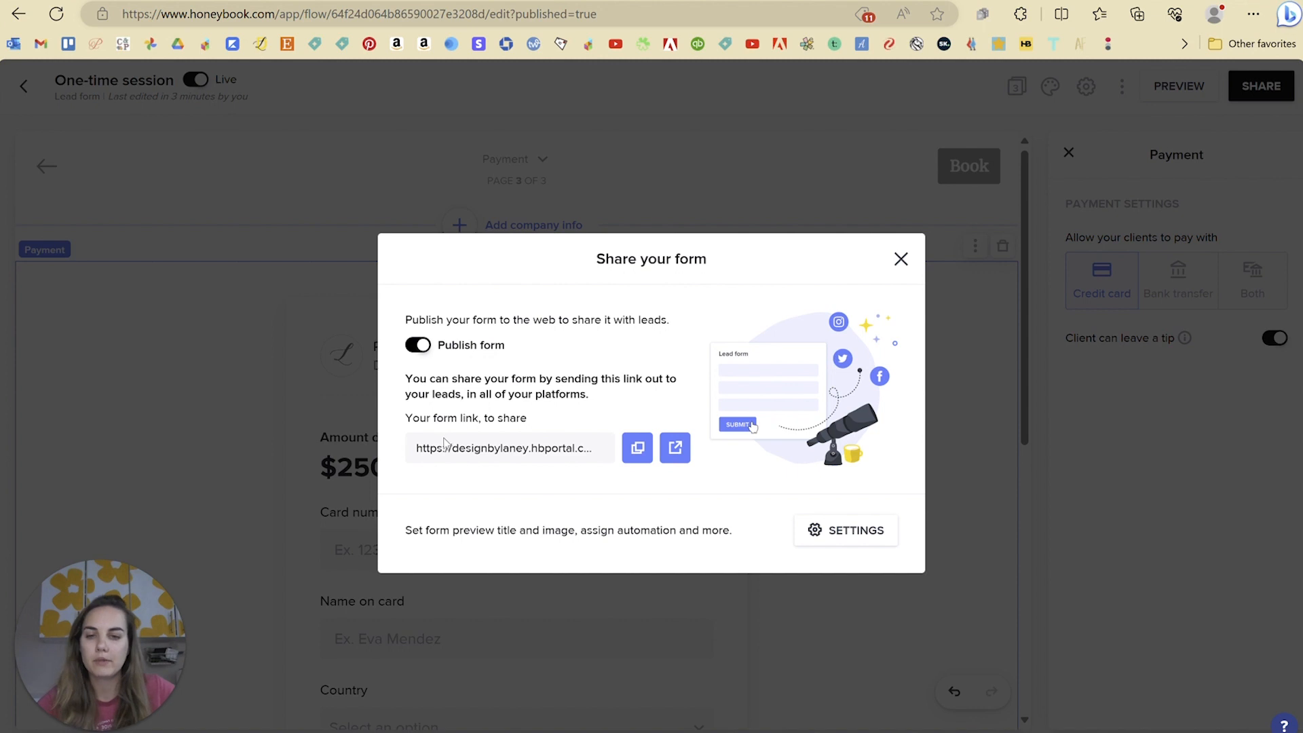
# Step: Copy the published form's public link and load it in a new browser tab
pyautogui.click(637, 447)
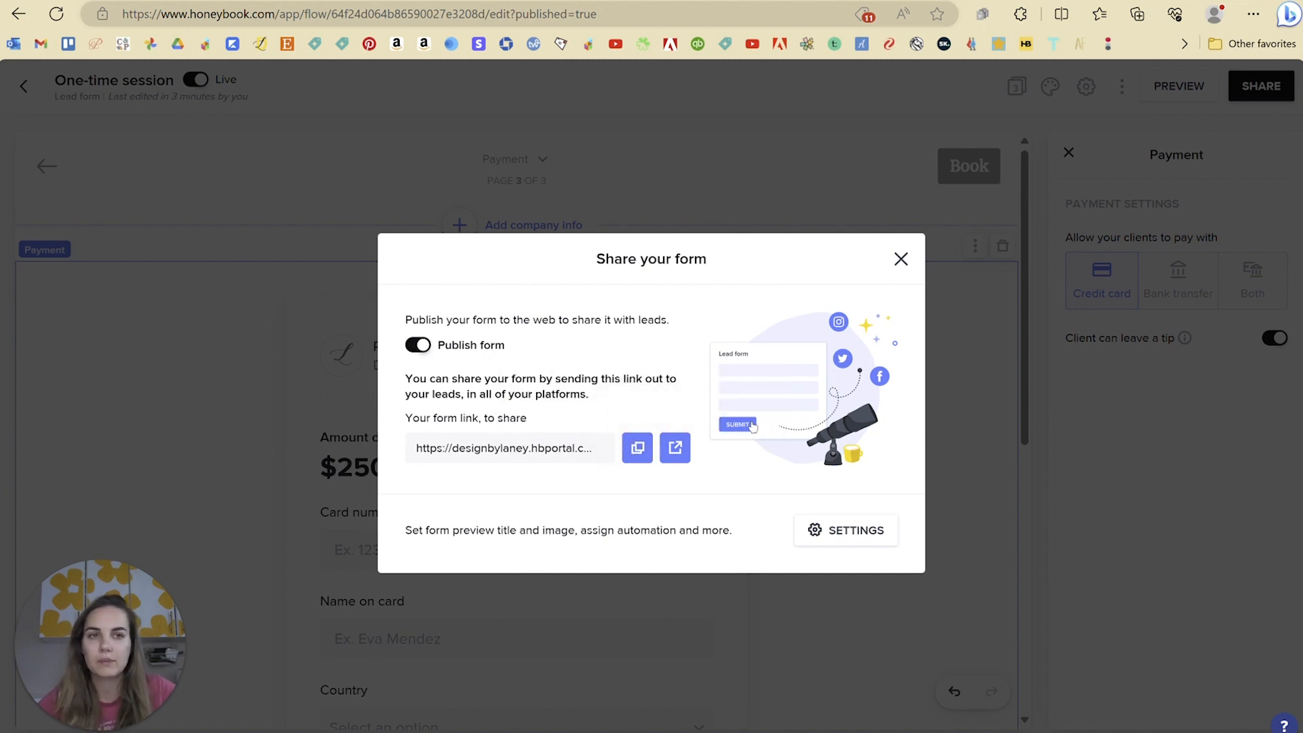
pyautogui.hotkey('ctrl', 't')
pyautogui.write('https://designbylaney.hbportal.co/public/64f24d064b86590027e3208d')
pyautogui.press('Return')
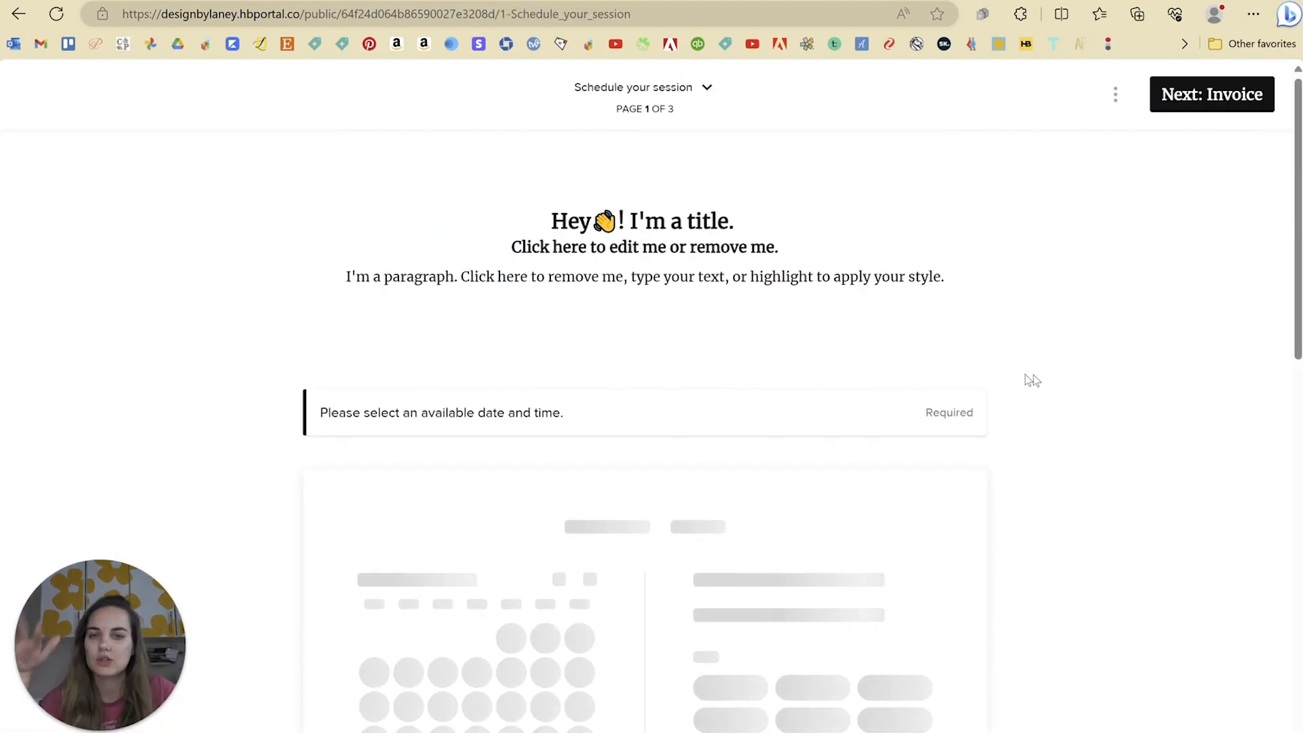
# Step: Fill in a test full name and email address on the public form
pyautogui.scroll(-2, 1126, 417)
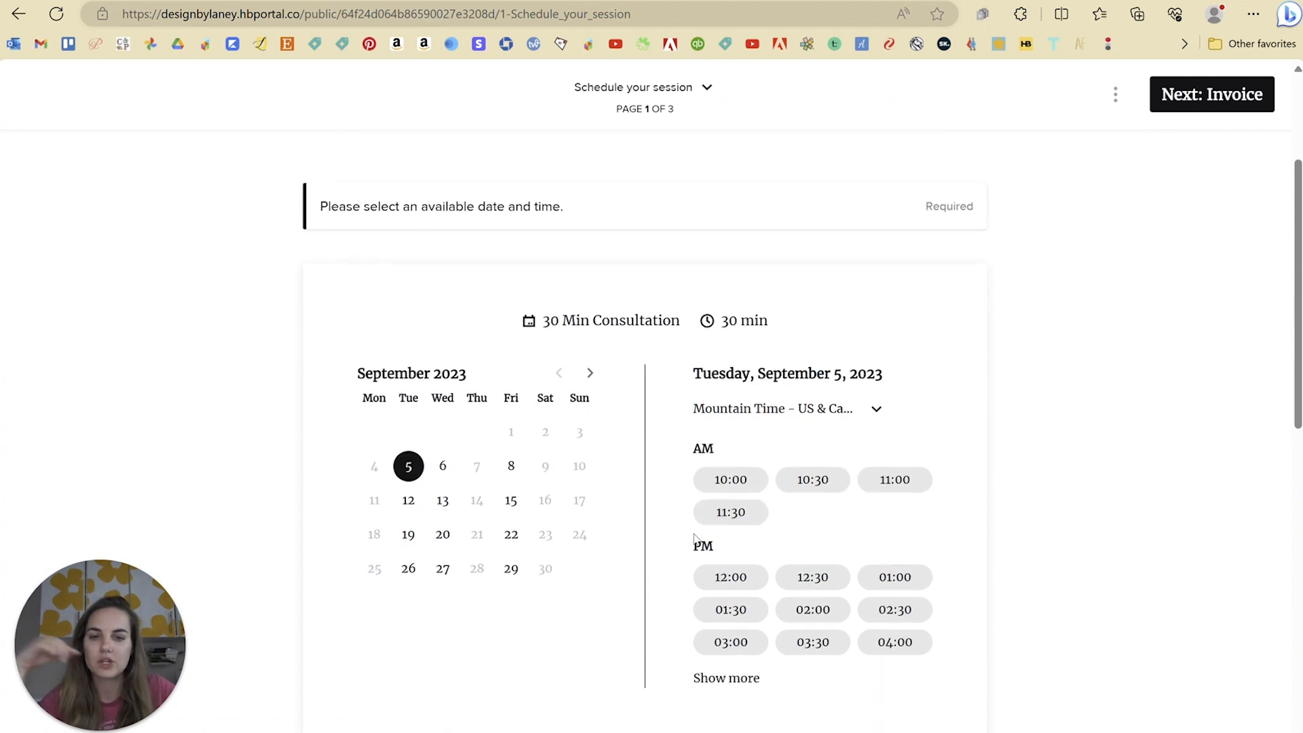
pyautogui.scroll(-10, 648, 533)
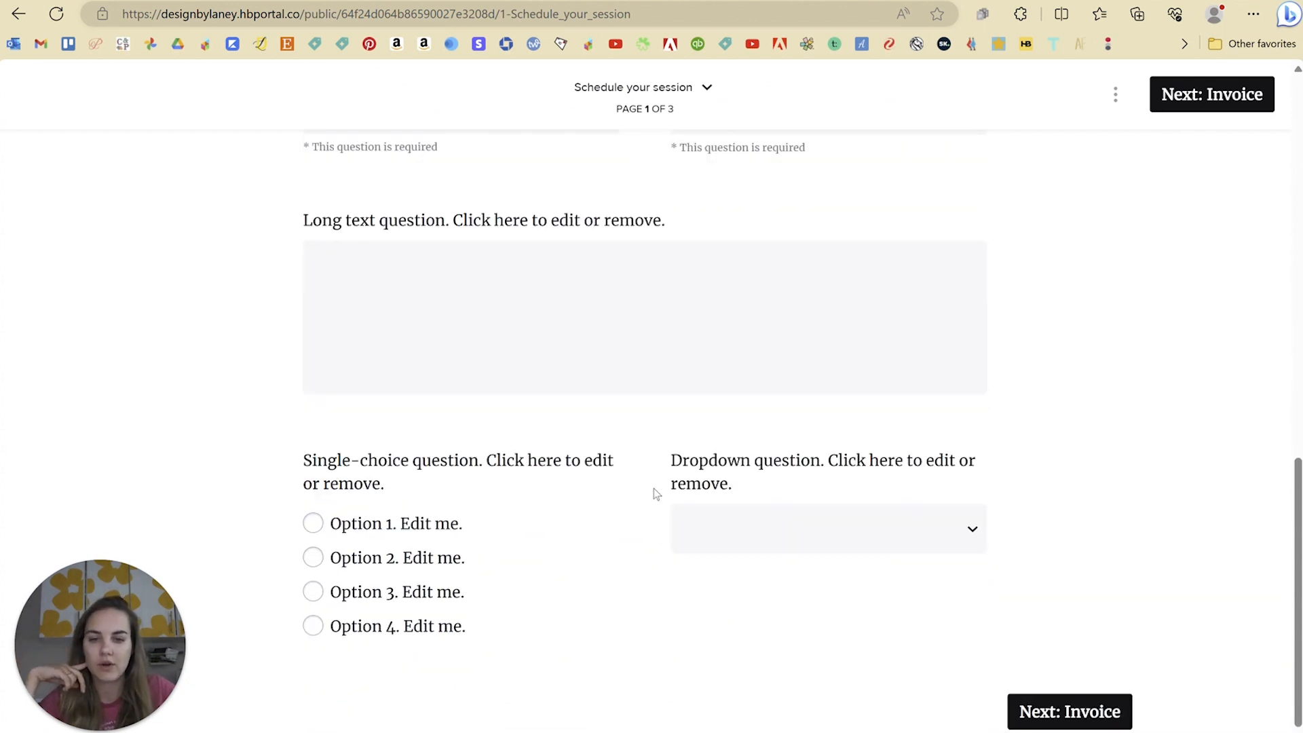
pyautogui.click(1031, 713)
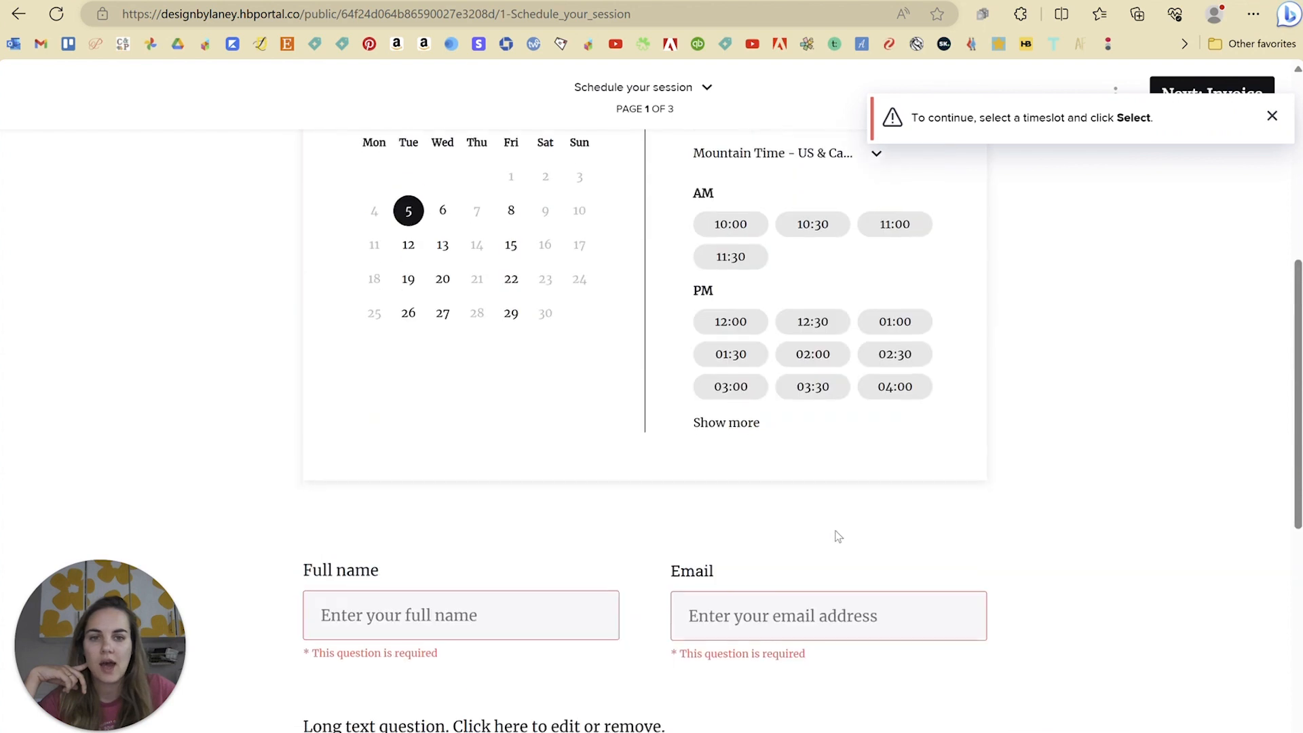
pyautogui.click(454, 623)
pyautogui.write('dsaldnsal')
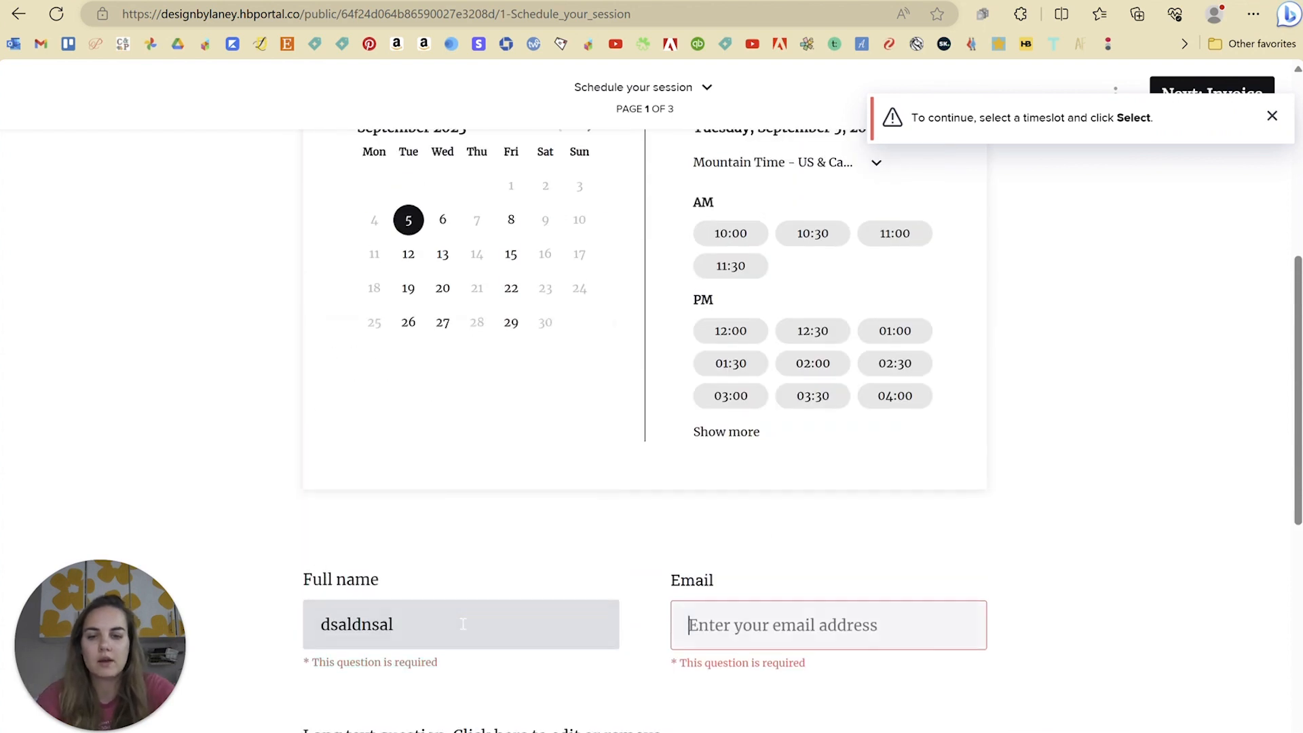
pyautogui.press('Tab')
pyautogui.click(1165, 646)
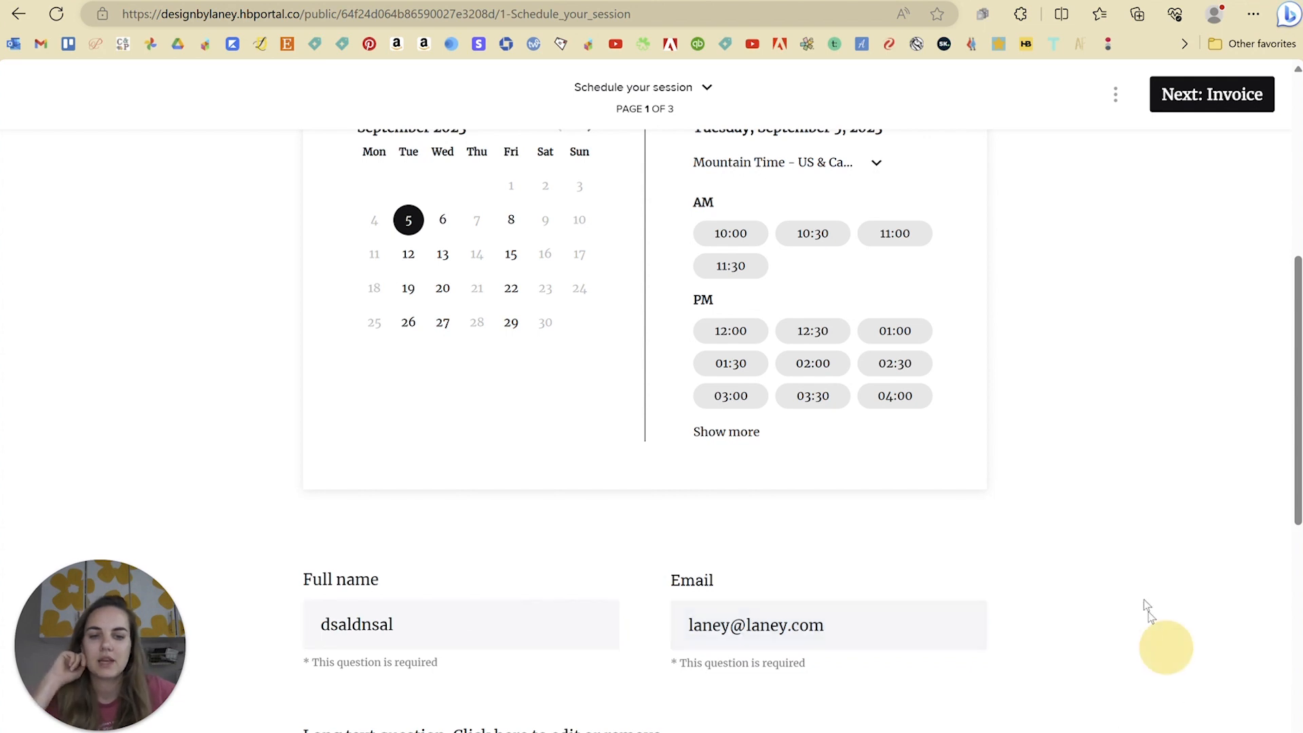
# Step: Select the 10:00 timeslot on September 5 and continue to the $250 Invoice page
pyautogui.scroll(-7, 1142, 600)
pyautogui.click(1056, 700)
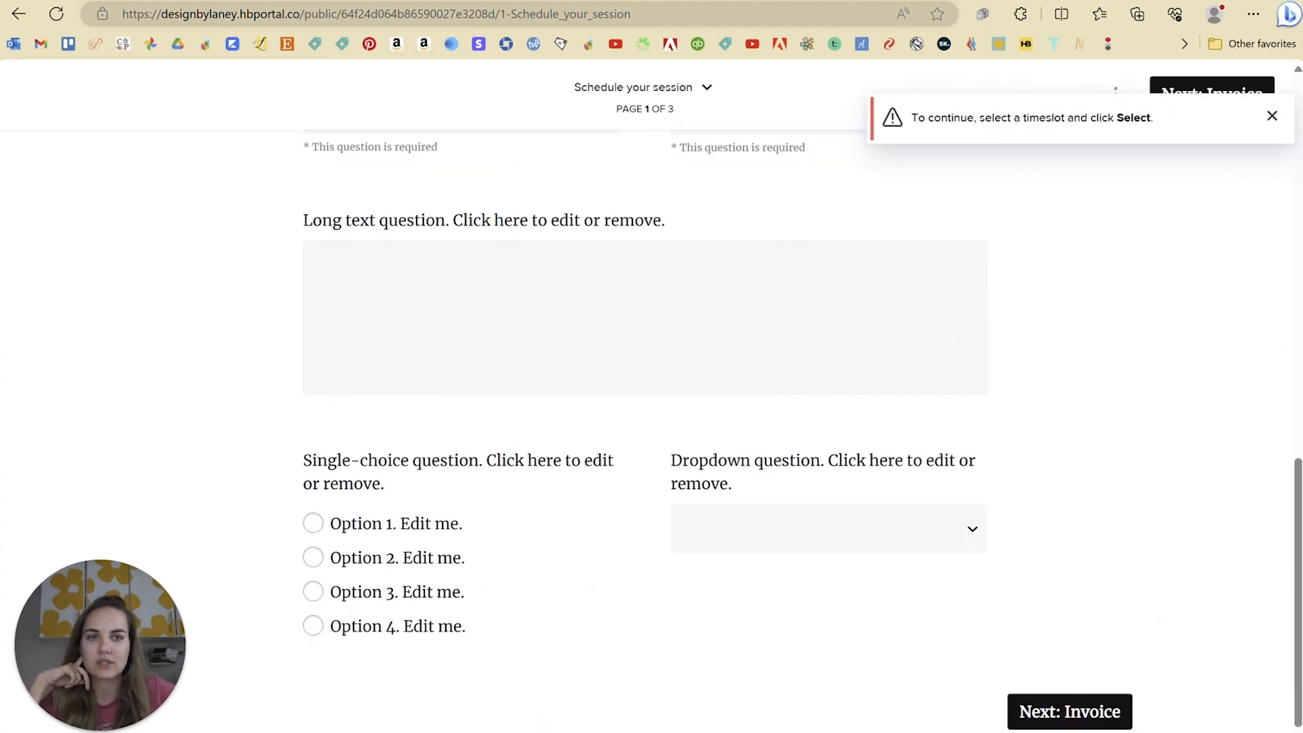
pyautogui.scroll(7, 878, 458)
pyautogui.click(752, 342)
pyautogui.scroll(-3, 1082, 530)
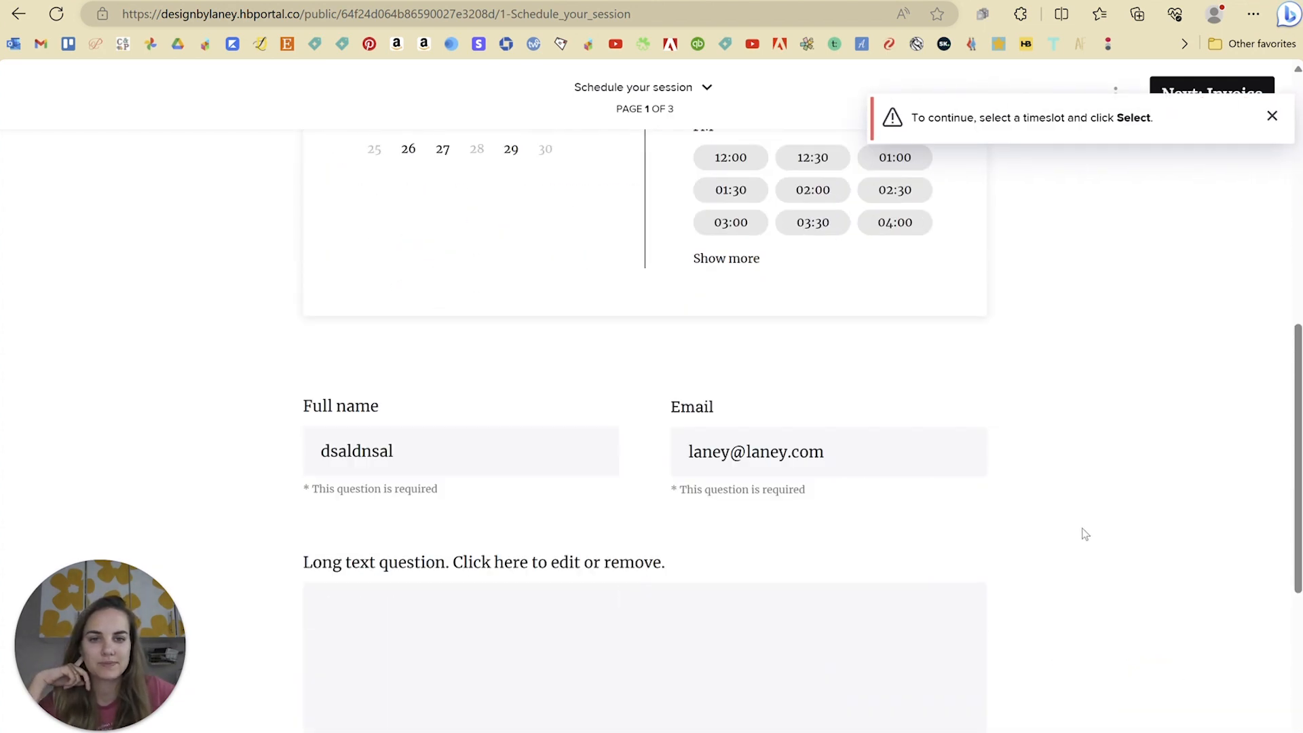
pyautogui.scroll(-5, 1084, 534)
pyautogui.click(1069, 706)
pyautogui.scroll(8, 1015, 640)
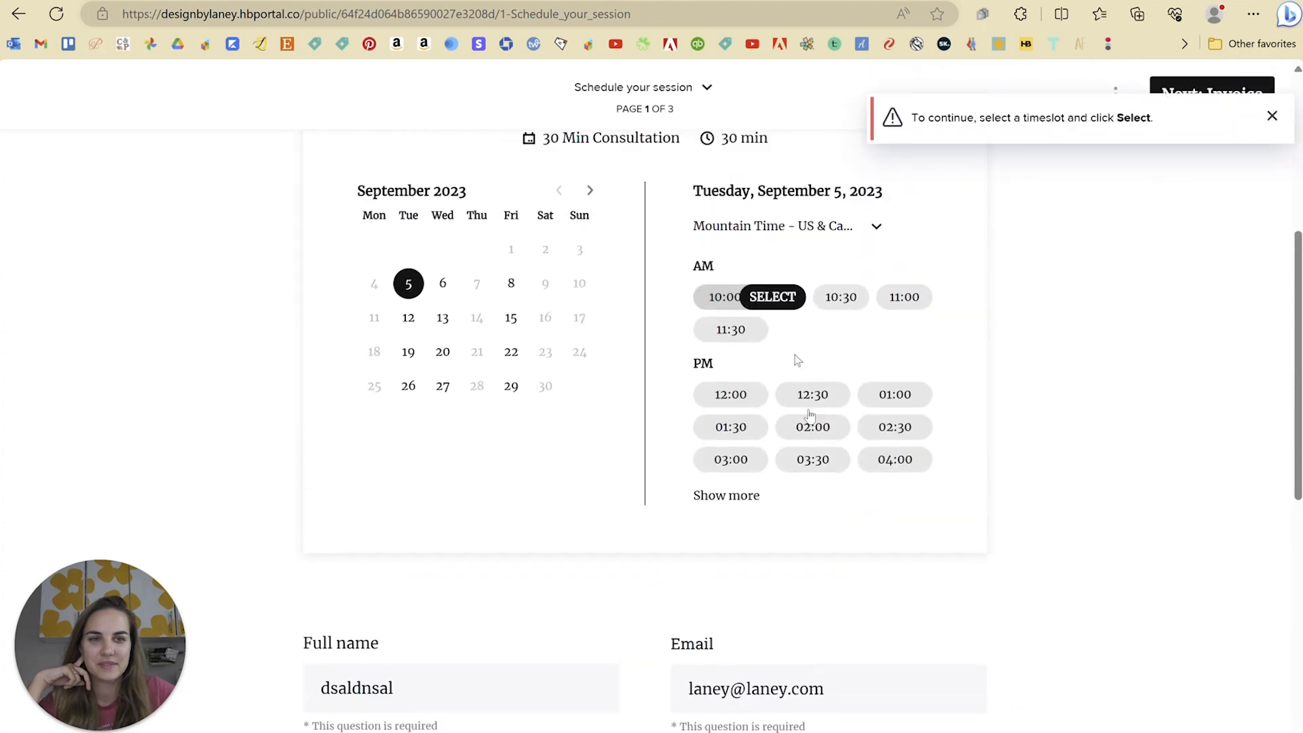
pyautogui.click(770, 335)
pyautogui.scroll(-6, 1065, 611)
pyautogui.click(1045, 710)
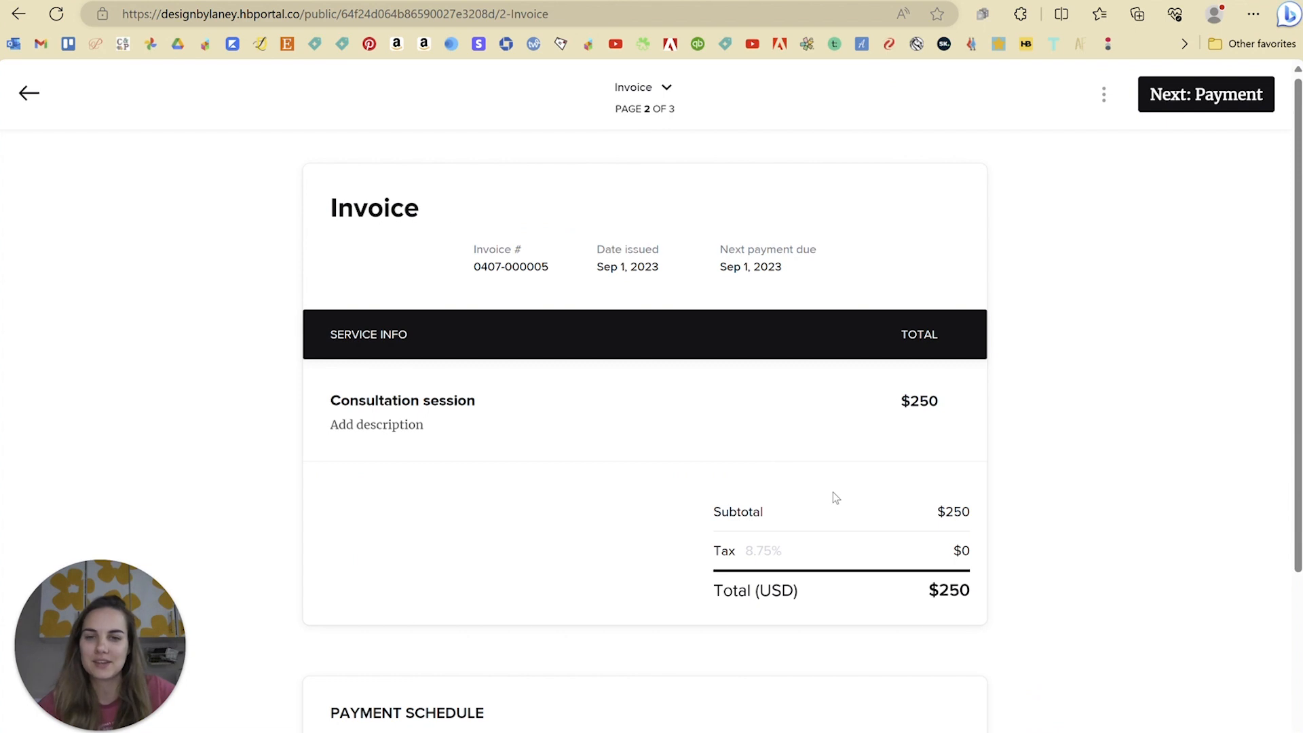
# Step: Advance to the Payment page and review the $250.00 amount, tip options and card fields
pyautogui.click(1215, 108)
pyautogui.scroll(-5, 858, 486)
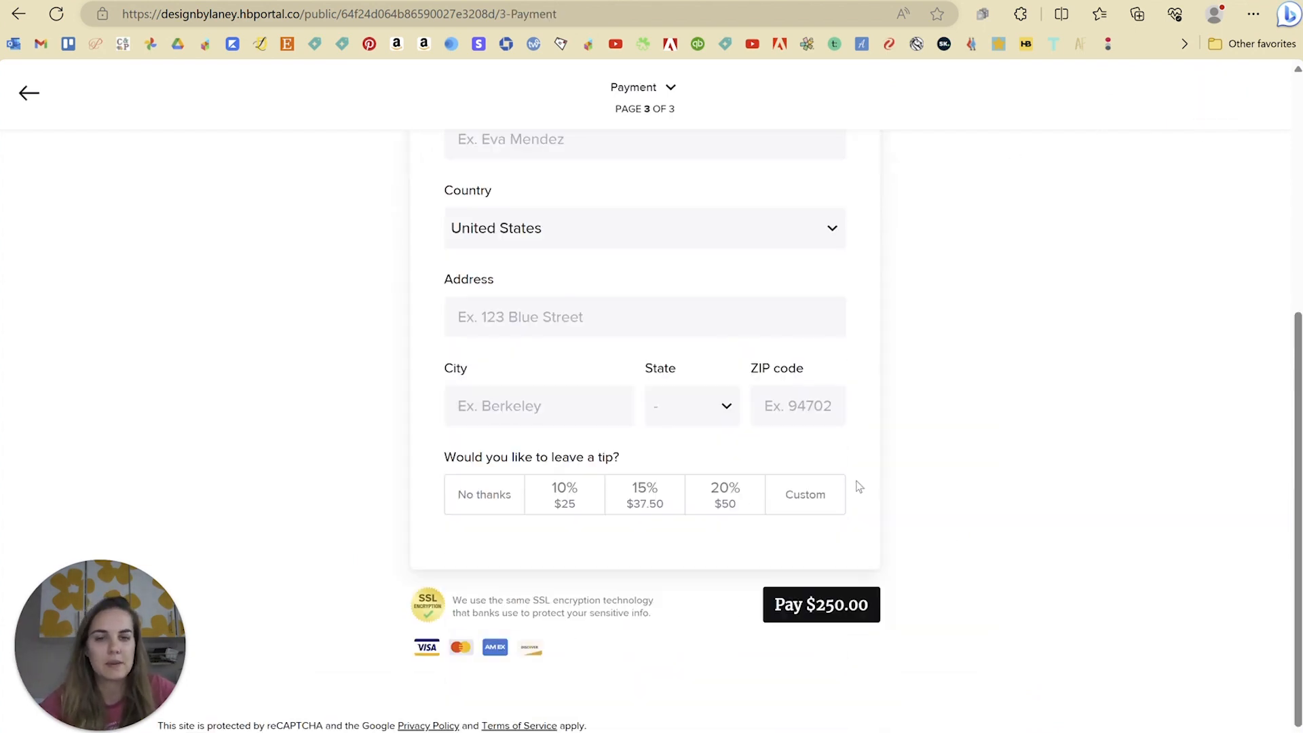
pyautogui.scroll(5, 857, 486)
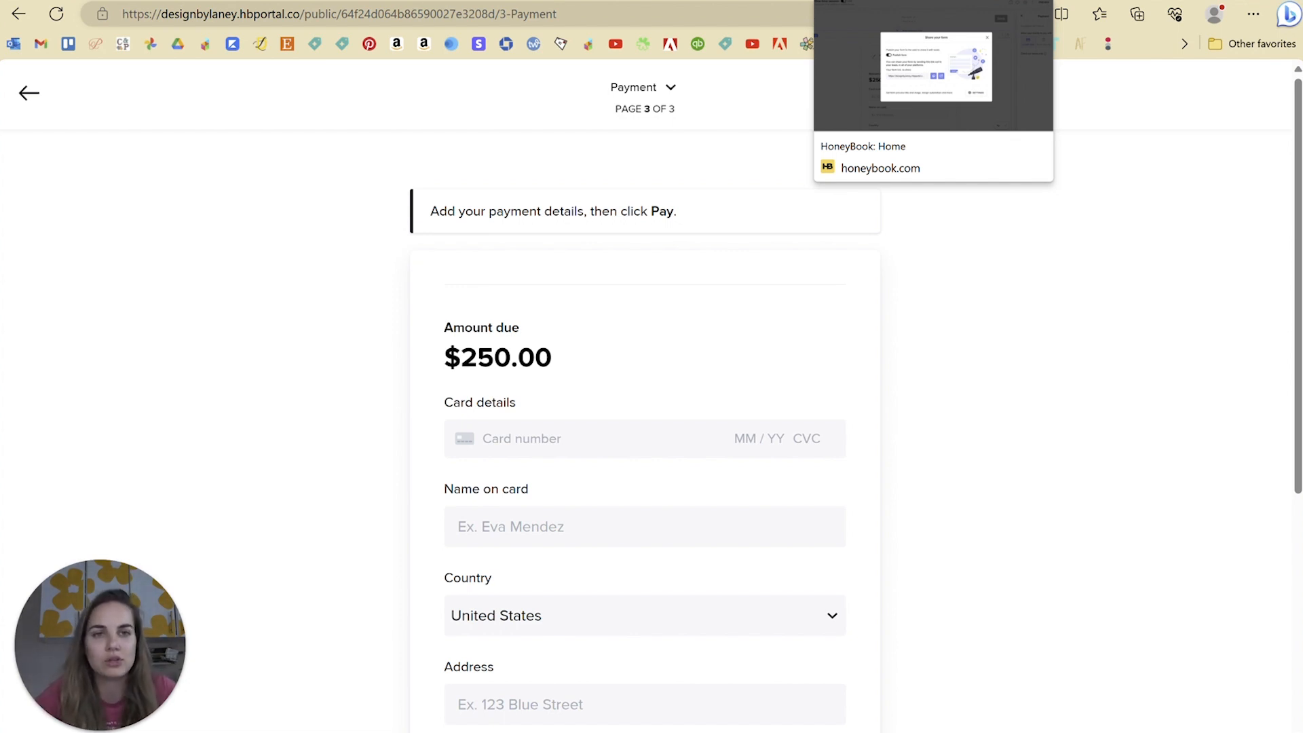
# Step: Back in HoneyBook, open the form settings and switch Activate an automation on, then off again
pyautogui.click(872, 1)
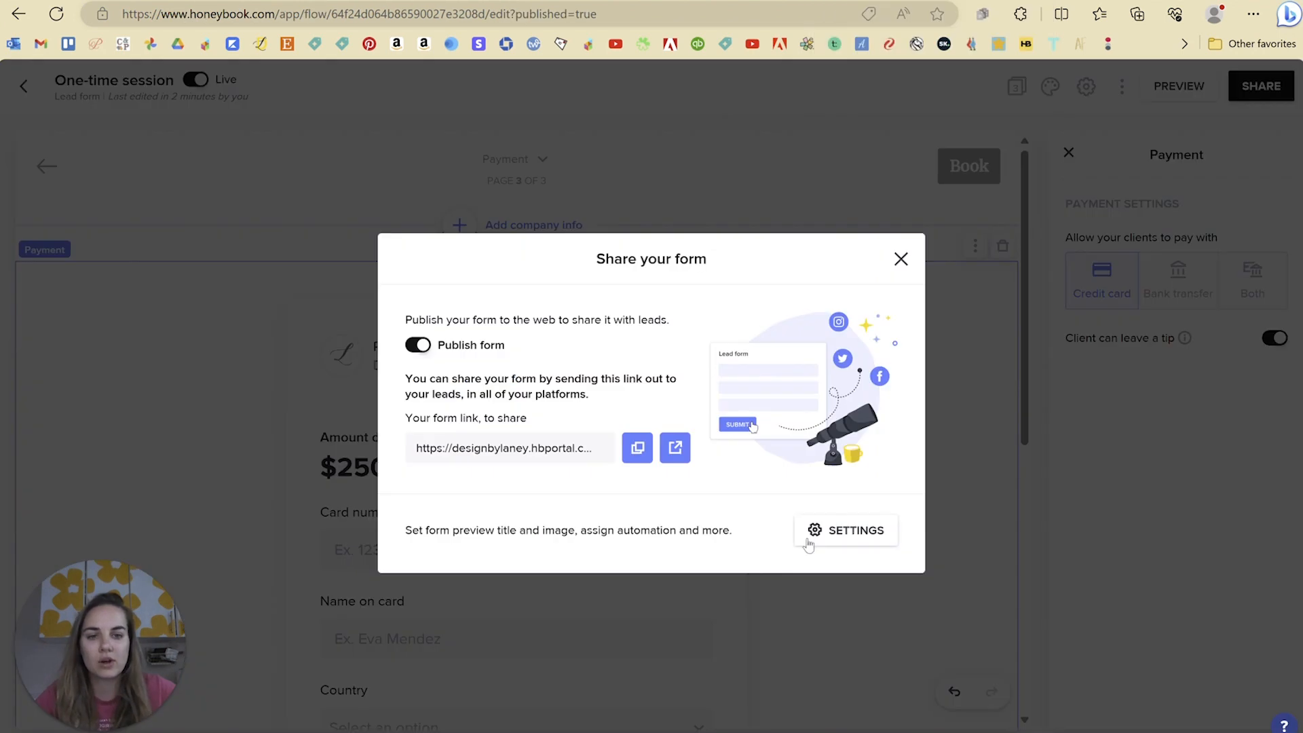
pyautogui.click(835, 530)
pyautogui.scroll(-6, 532, 428)
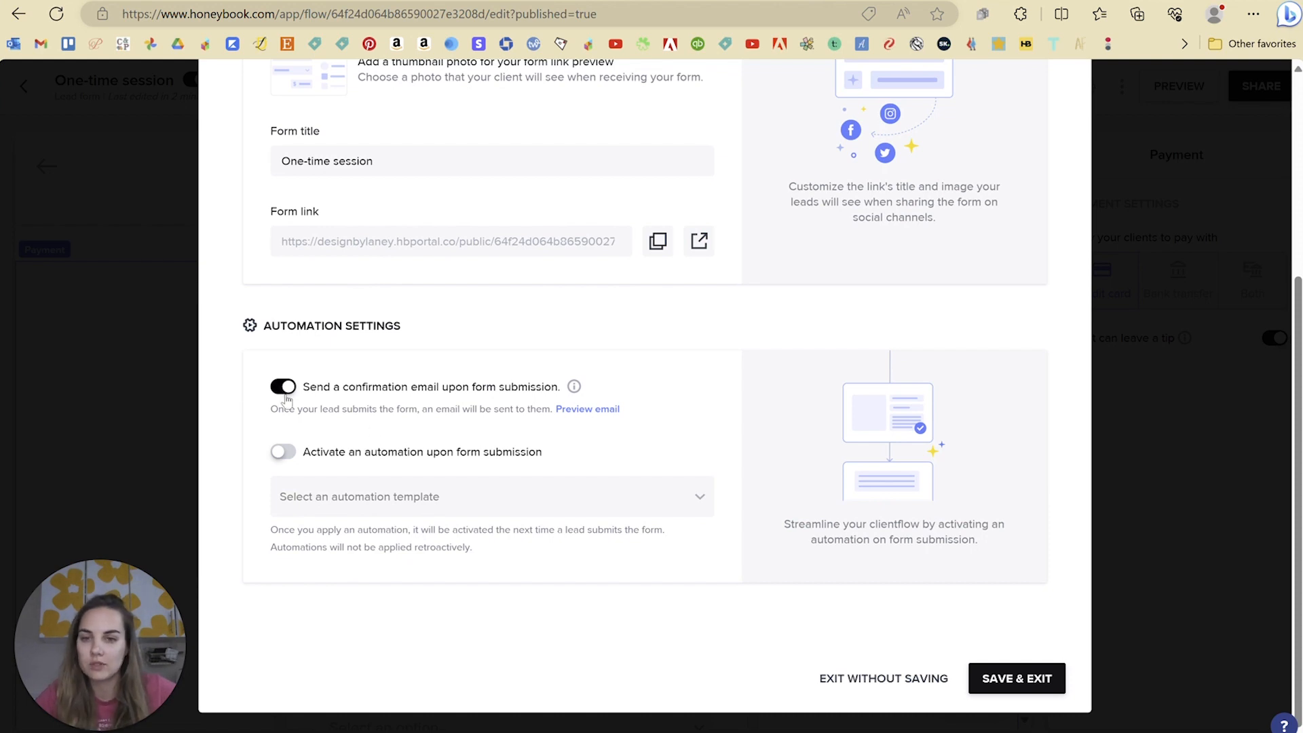
pyautogui.click(283, 452)
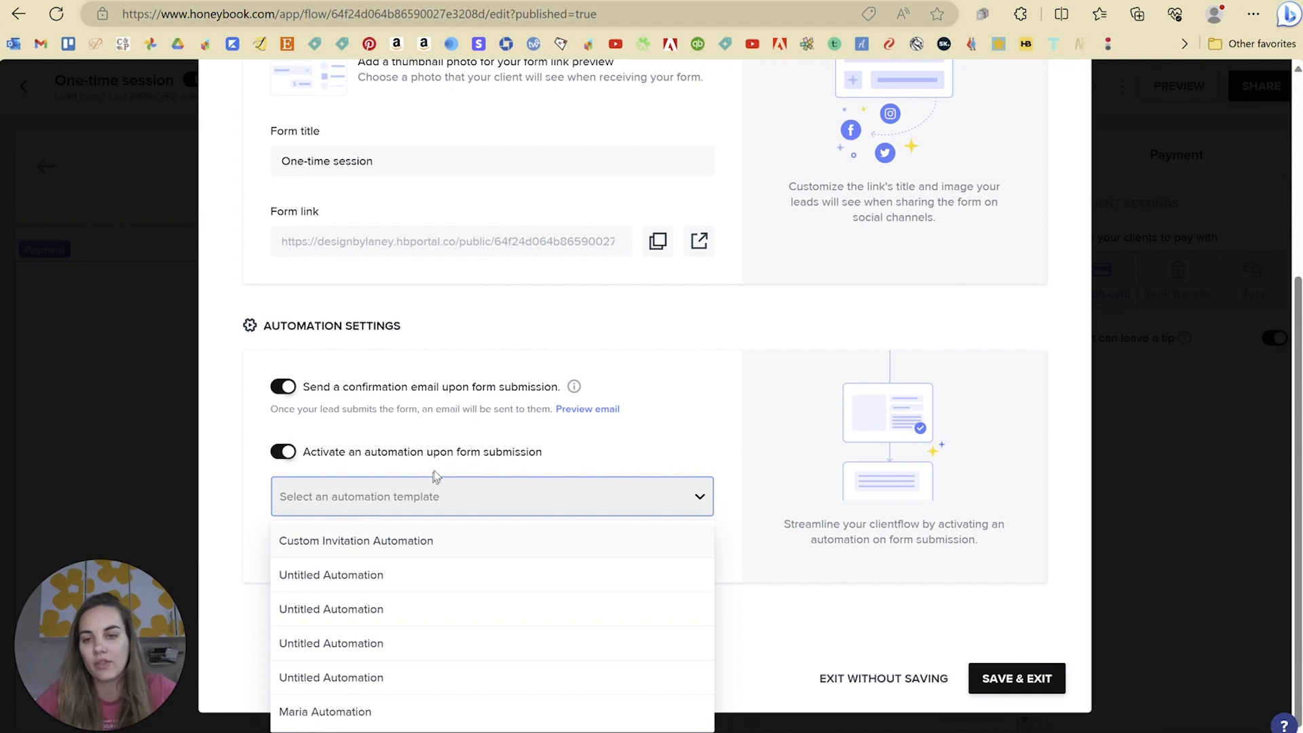
pyautogui.click(281, 452)
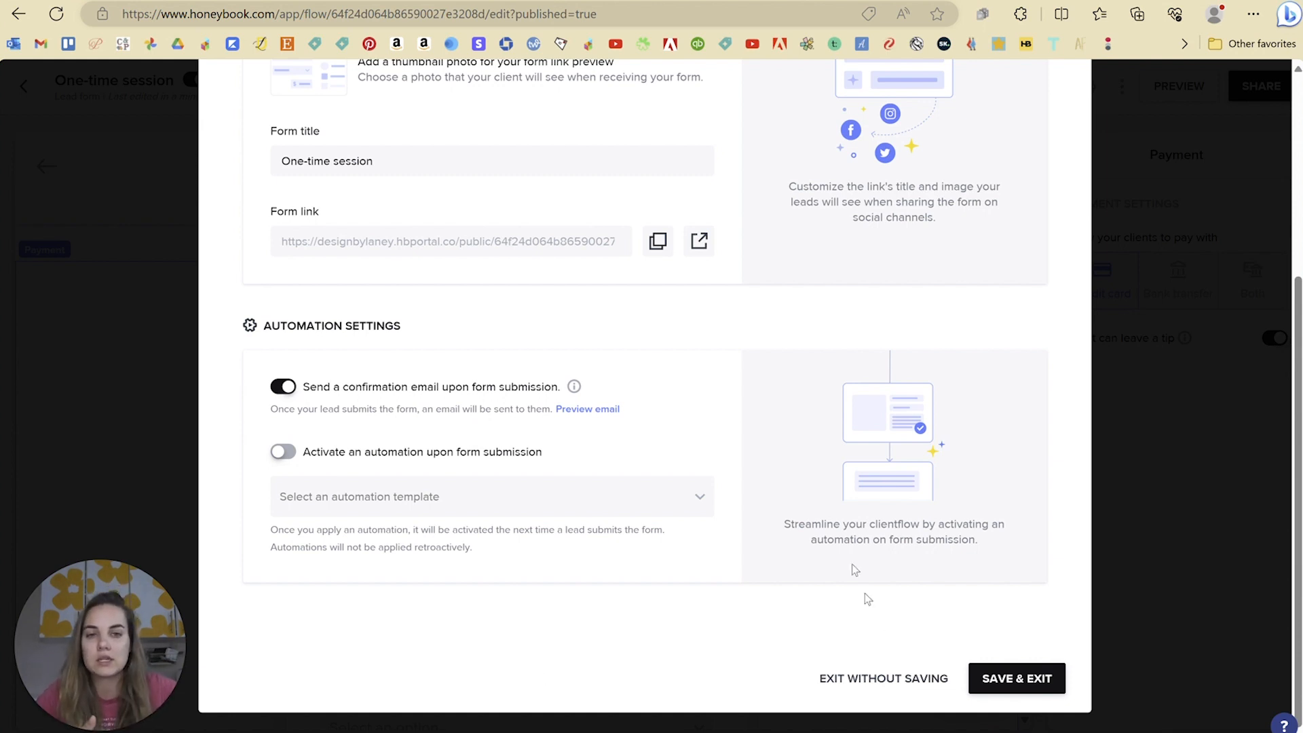
# Step: Exit the form settings without saving to return to the Share your form dialog
pyautogui.scroll(5, 854, 567)
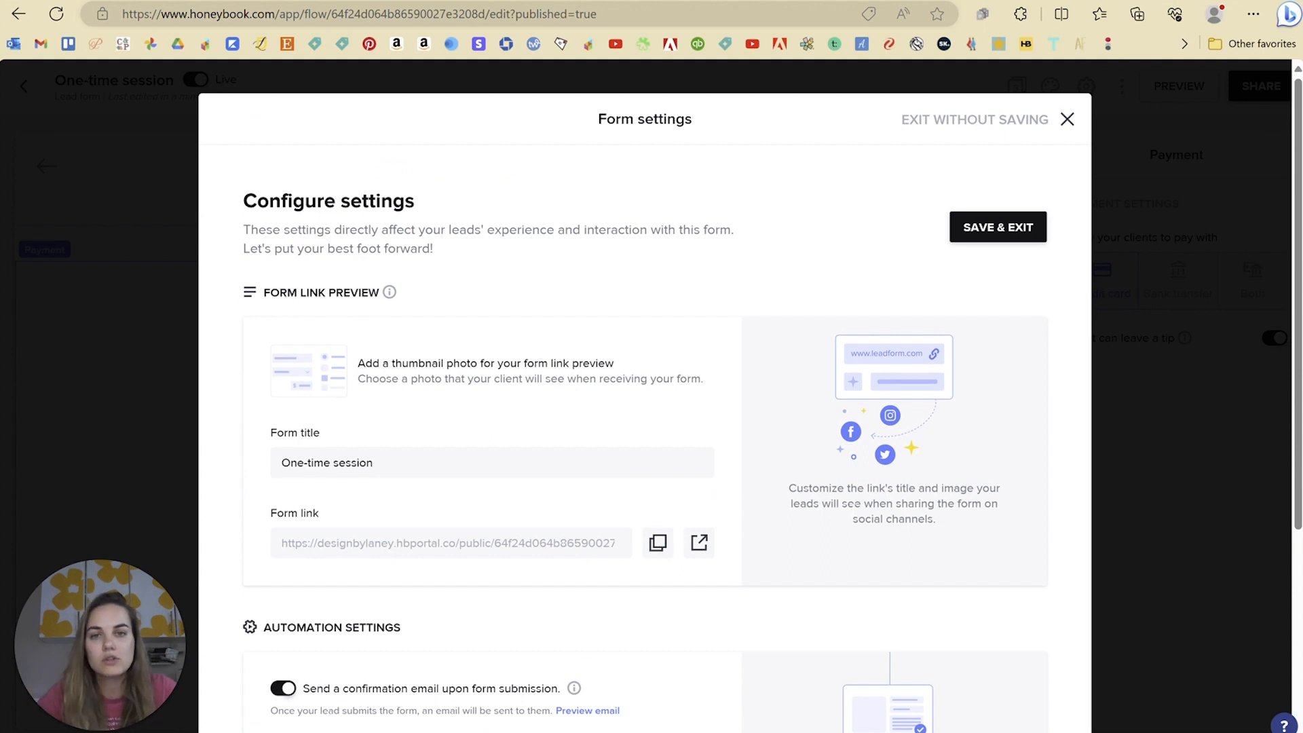
pyautogui.scroll(-5, 855, 567)
pyautogui.scroll(5, 855, 567)
pyautogui.click(1074, 121)
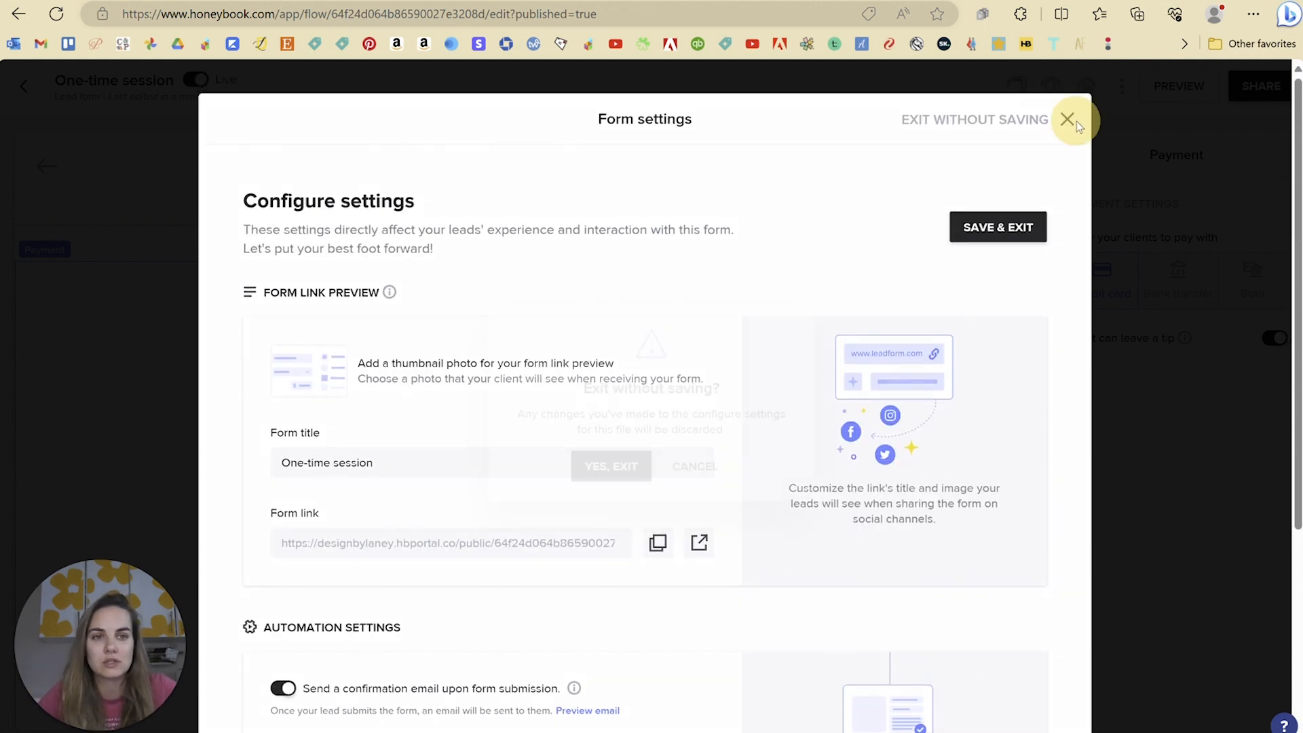
pyautogui.click(617, 466)
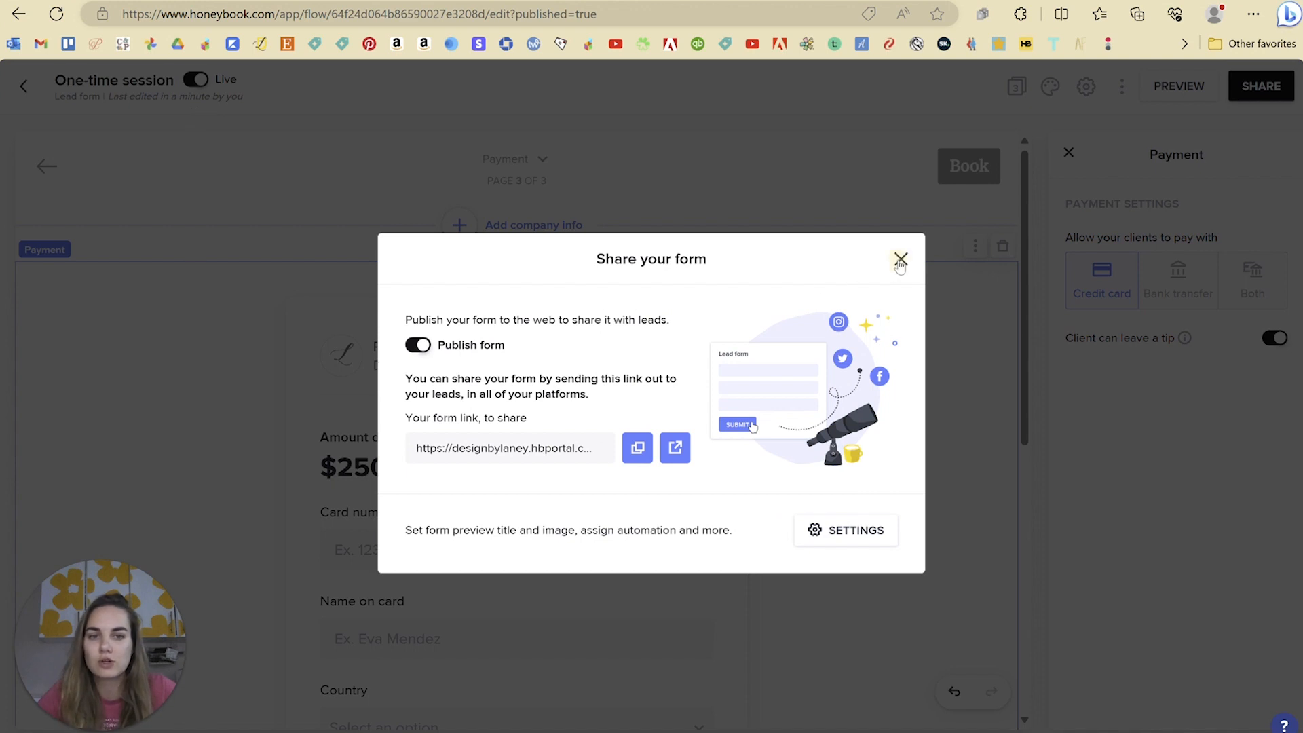
# Step: Close the Share your form dialog and the payment block's settings panel
pyautogui.click(899, 260)
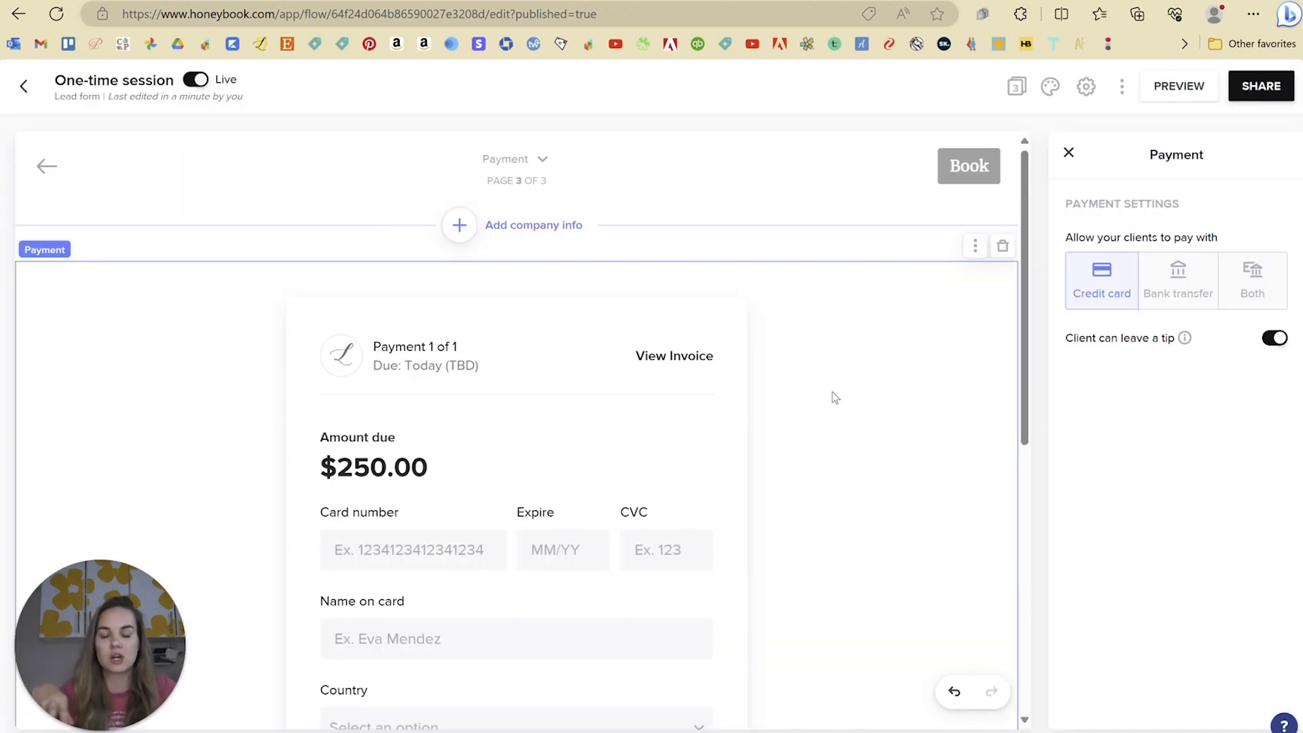
pyautogui.scroll(-8, 889, 421)
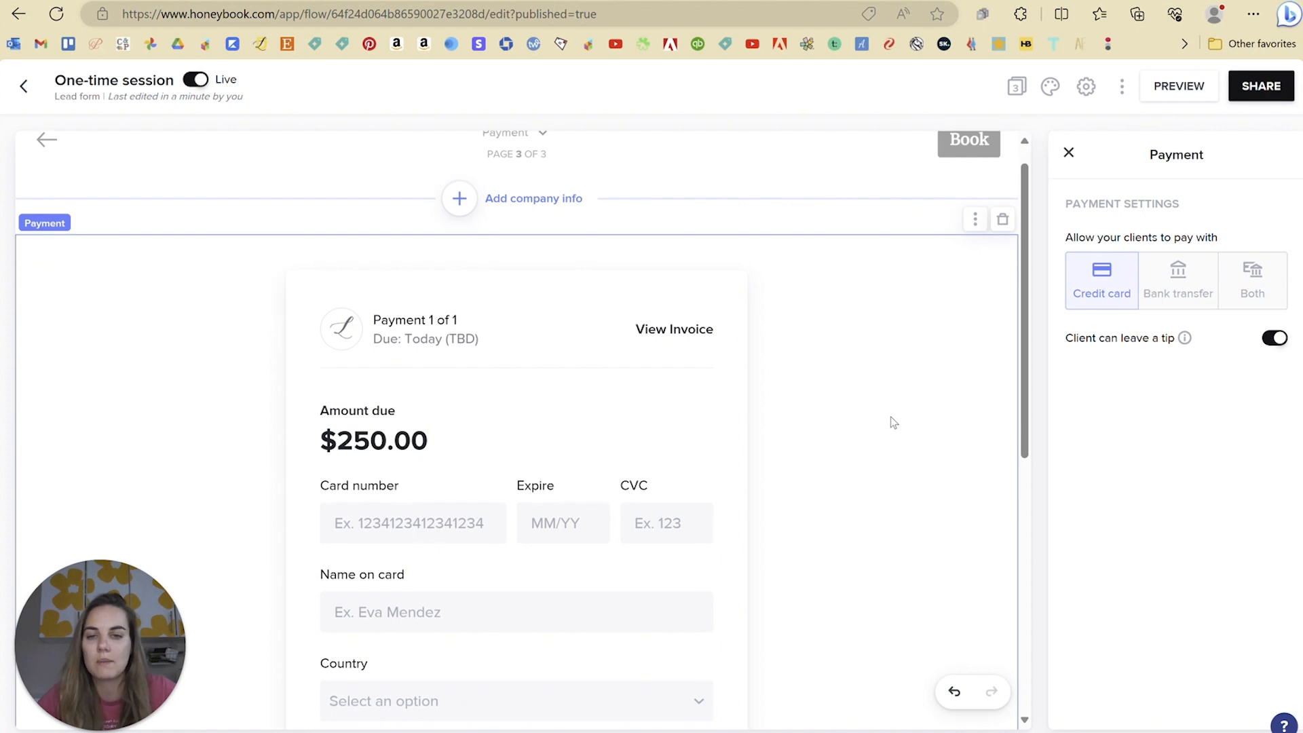
pyautogui.scroll(8, 889, 420)
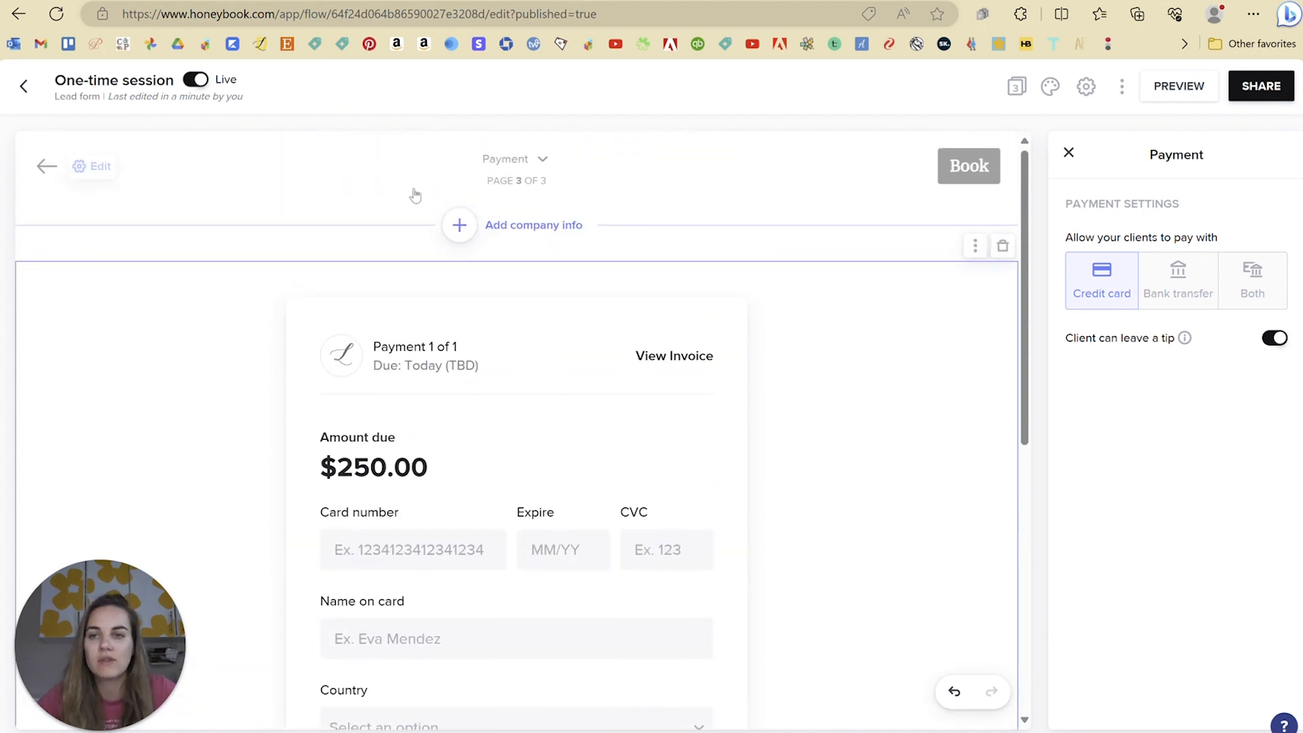
pyautogui.click(1069, 152)
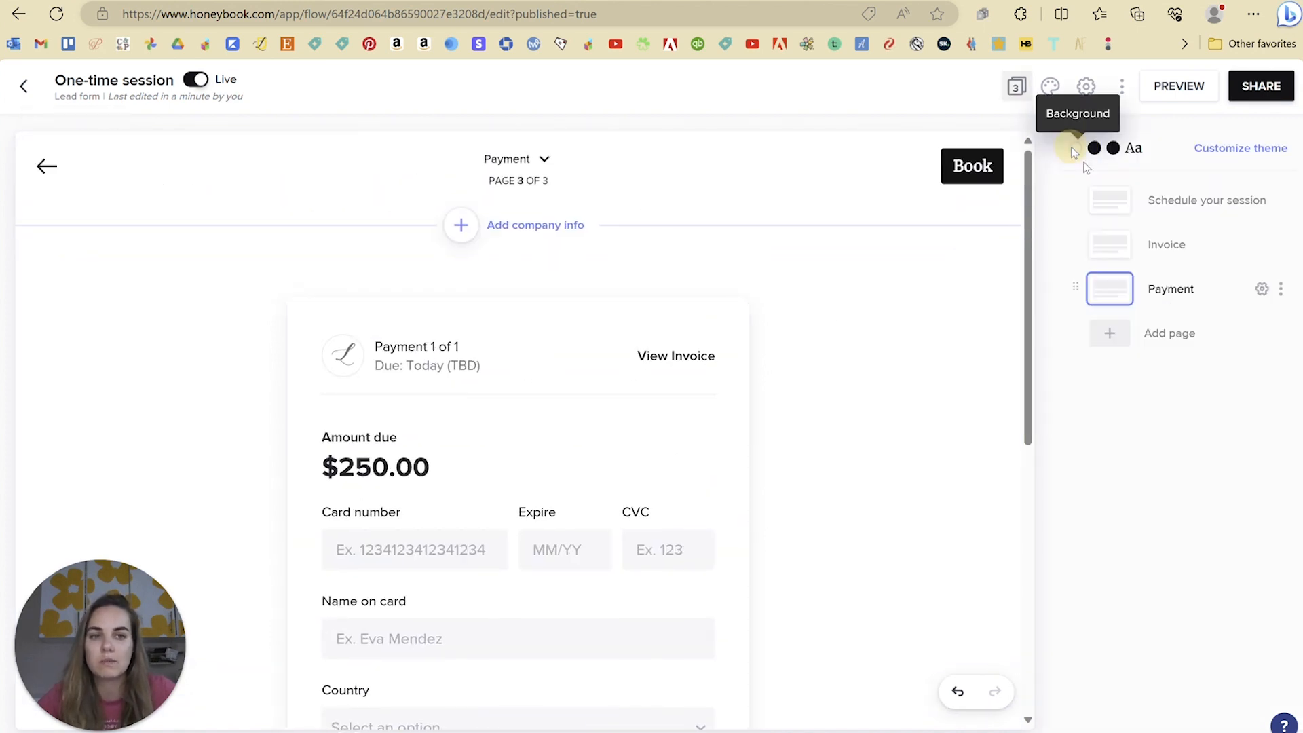
# Step: Check the Schedule your session page's calendar, then leave the editor for the Lead forms list
pyautogui.click(1153, 199)
pyautogui.scroll(-5, 646, 518)
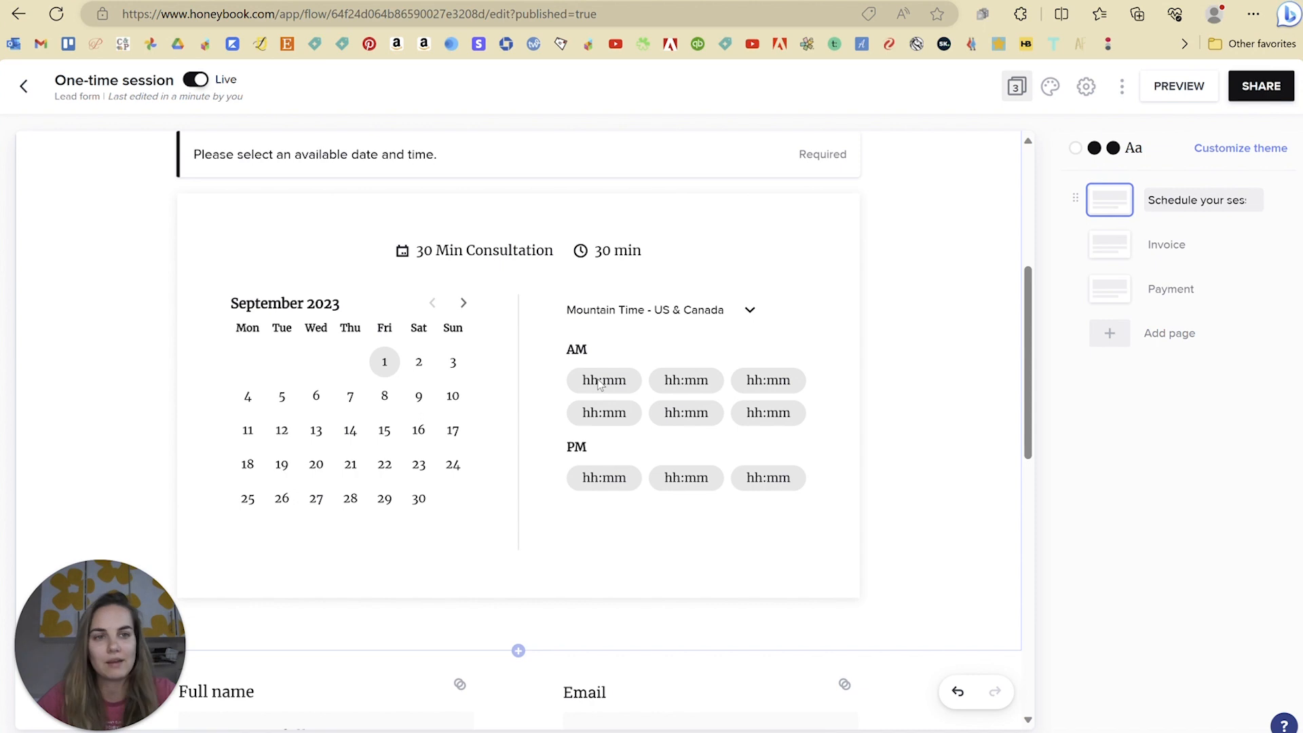
pyautogui.click(24, 85)
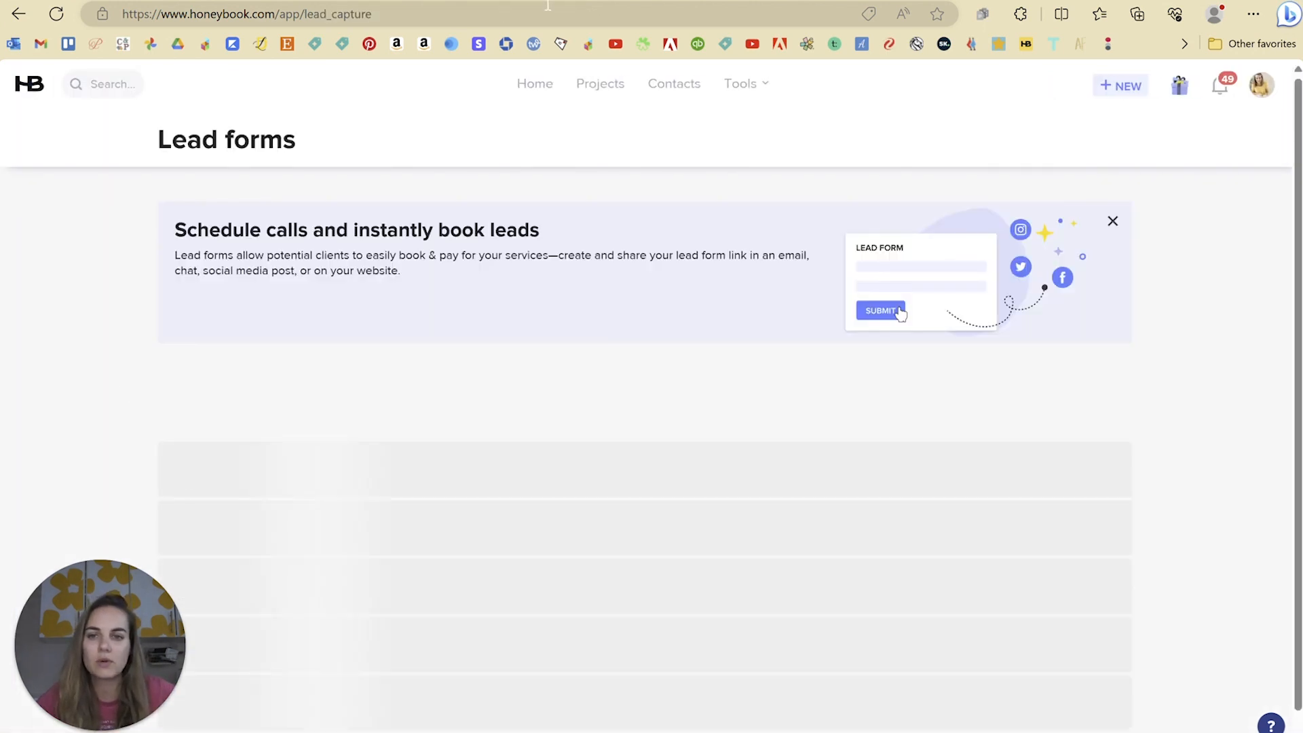
# Step: Start a new lead form and preview the Mini-session template from Form types
pyautogui.click(1078, 382)
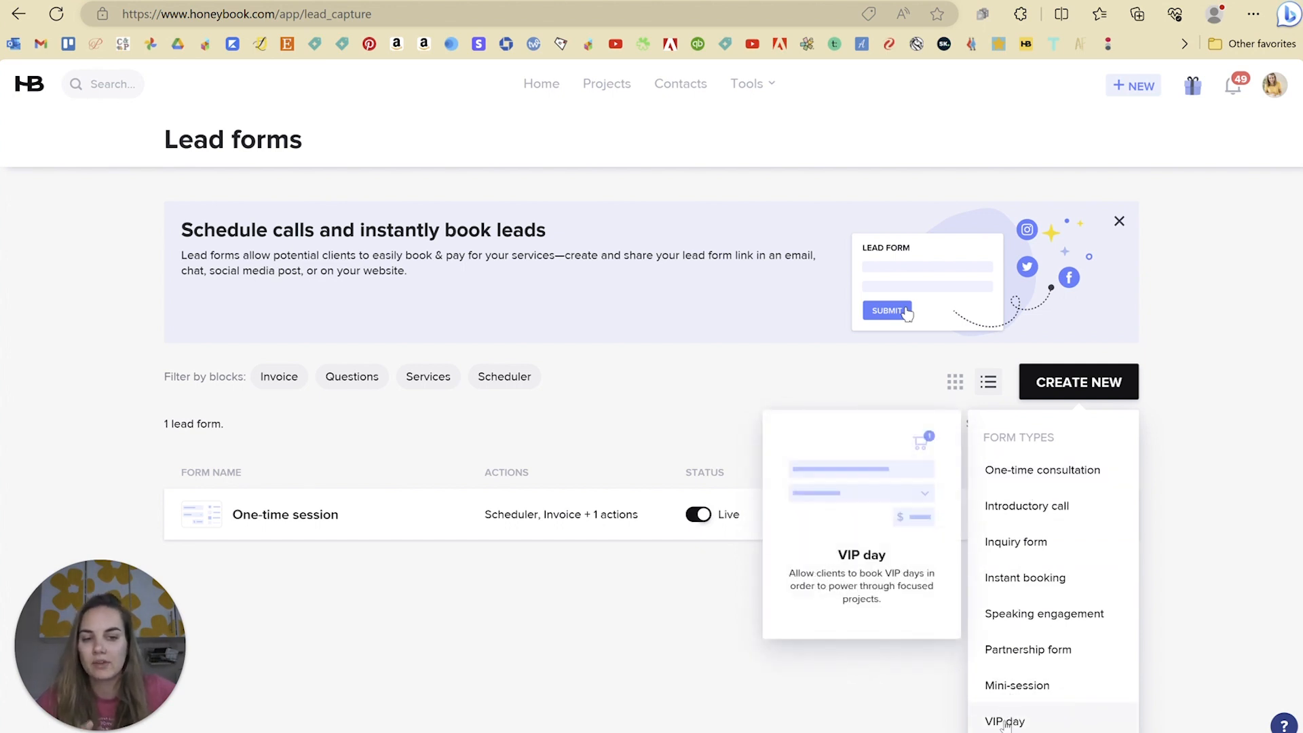
pyautogui.click(1023, 687)
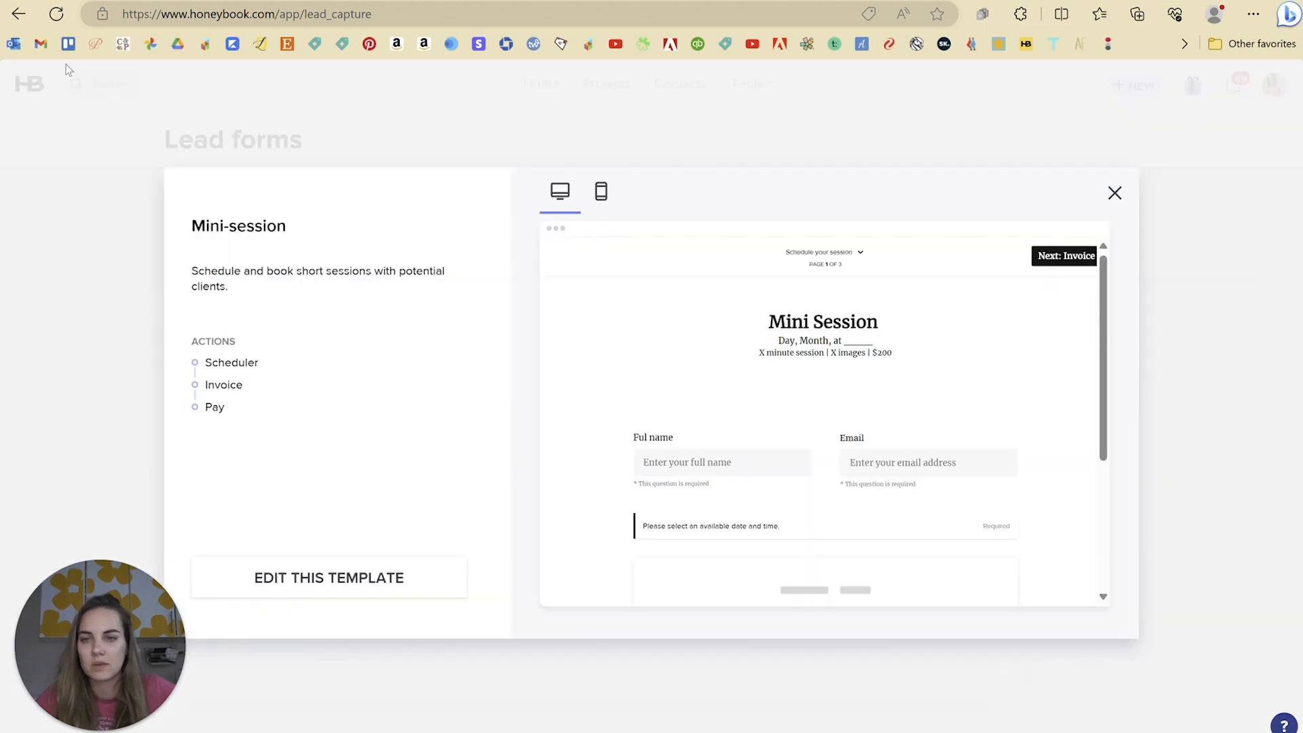
# Step: Look through the Mini-session template in desktop and phone layouts, then close the preview
pyautogui.scroll(-4, 922, 381)
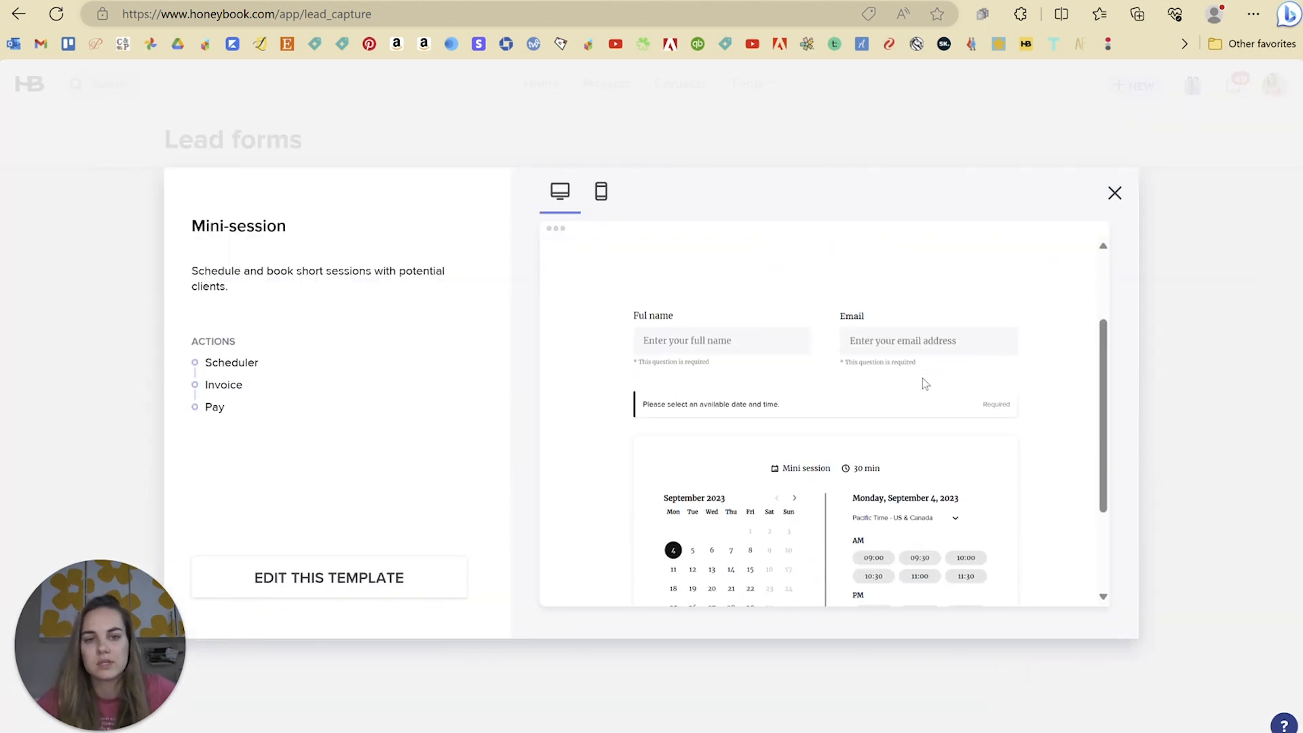
pyautogui.scroll(4, 932, 487)
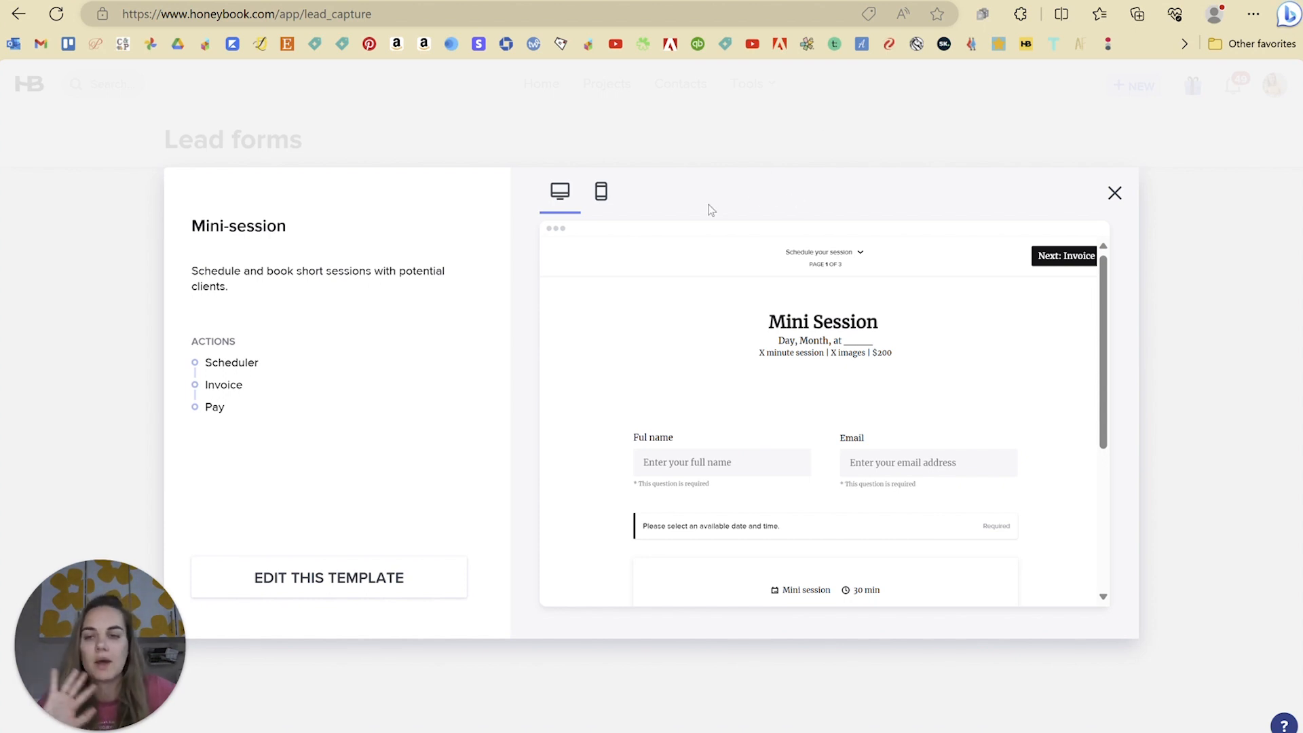
pyautogui.click(601, 194)
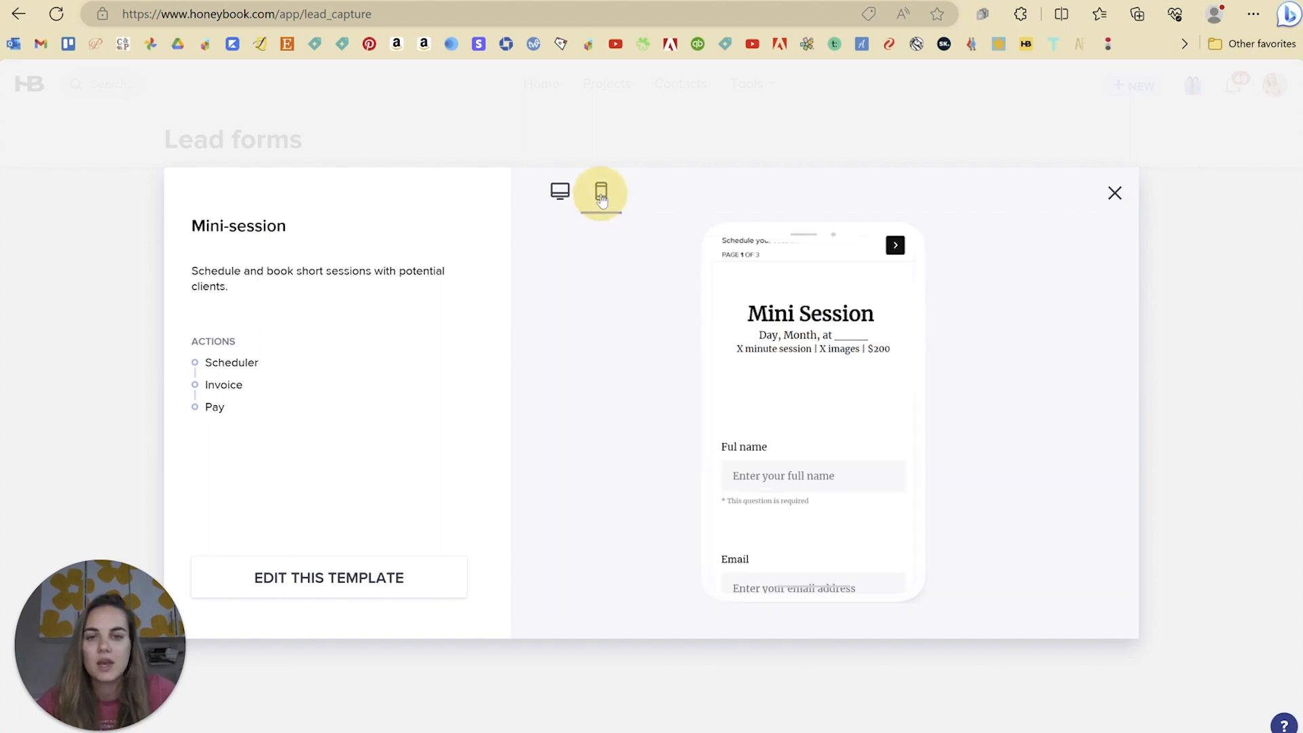
pyautogui.scroll(-1, 818, 449)
pyautogui.scroll(-8, 821, 441)
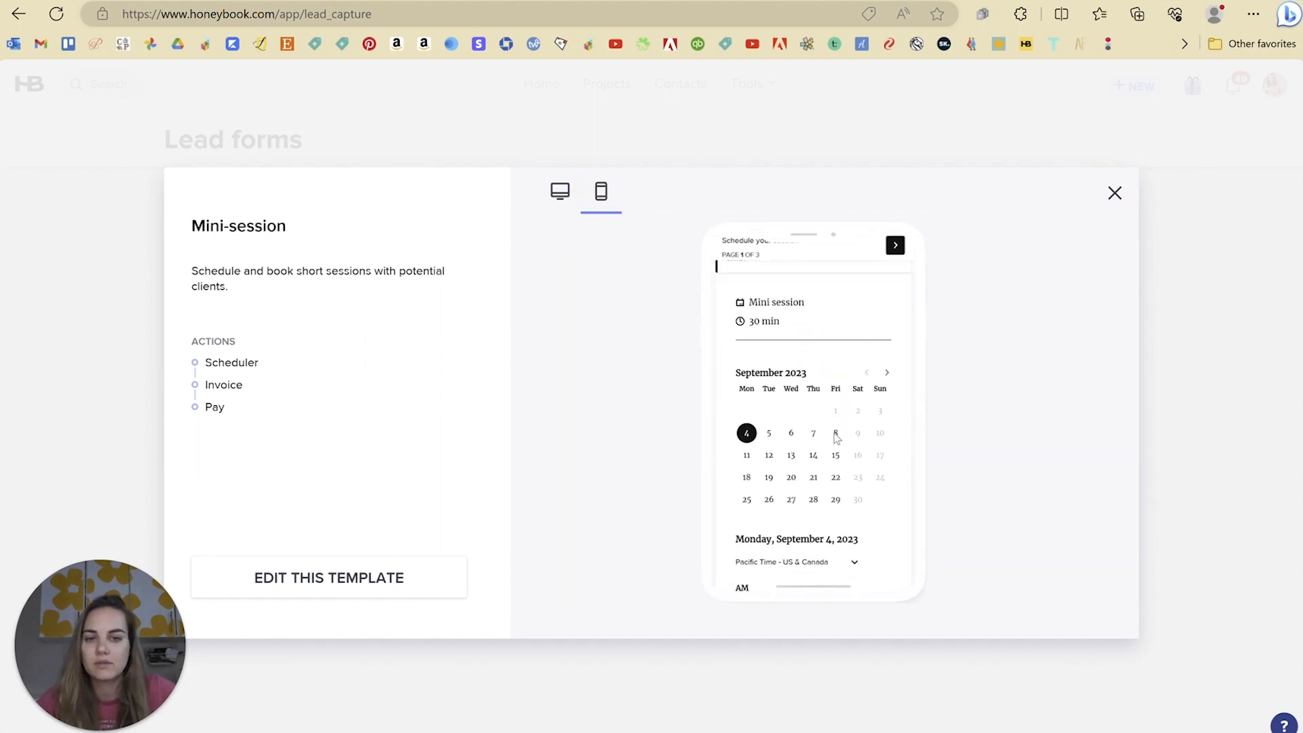
pyautogui.scroll(7, 835, 434)
pyautogui.scroll(1, 836, 438)
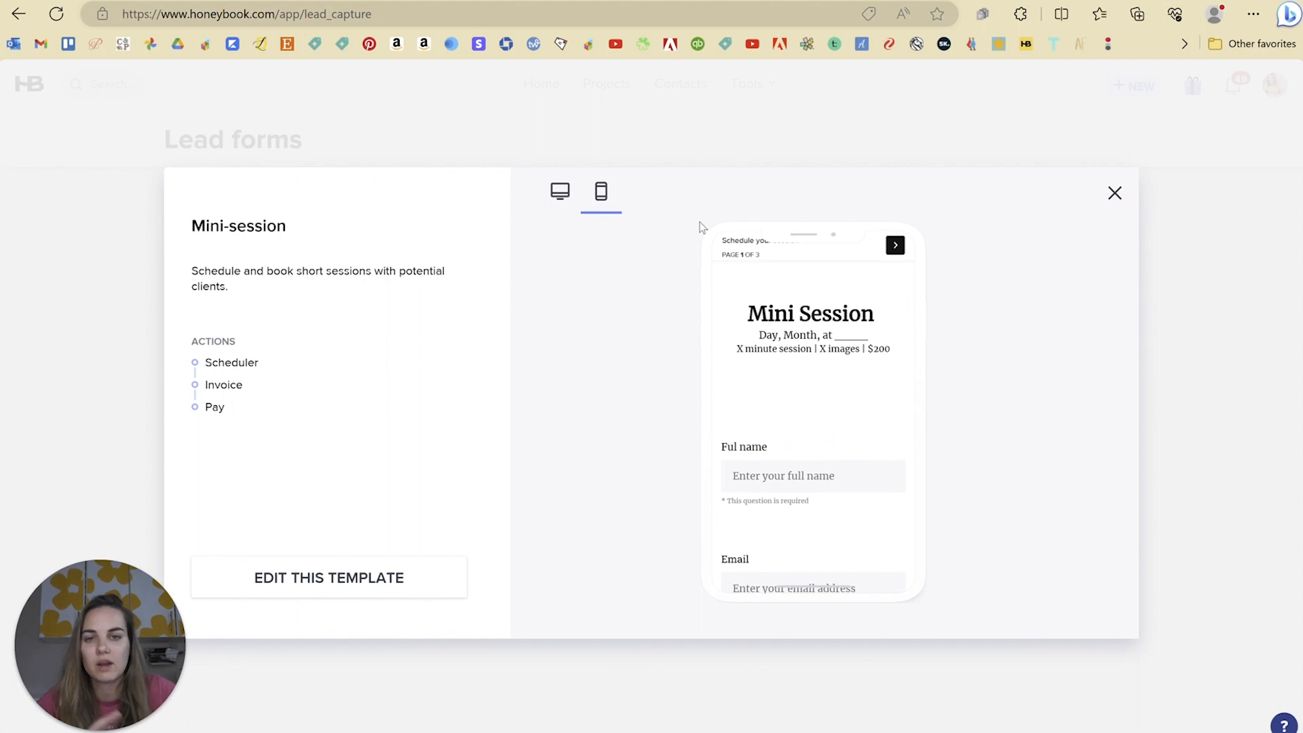
pyautogui.click(1115, 192)
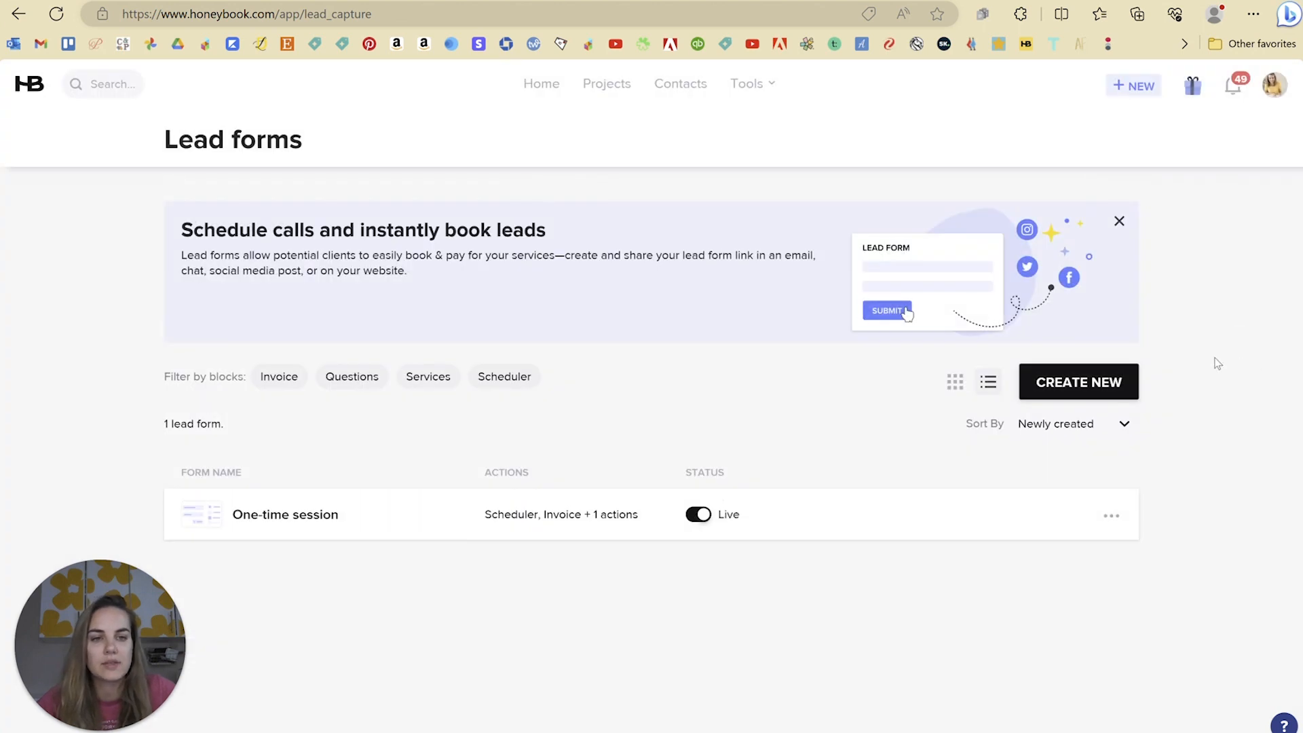
pyautogui.click(750, 83)
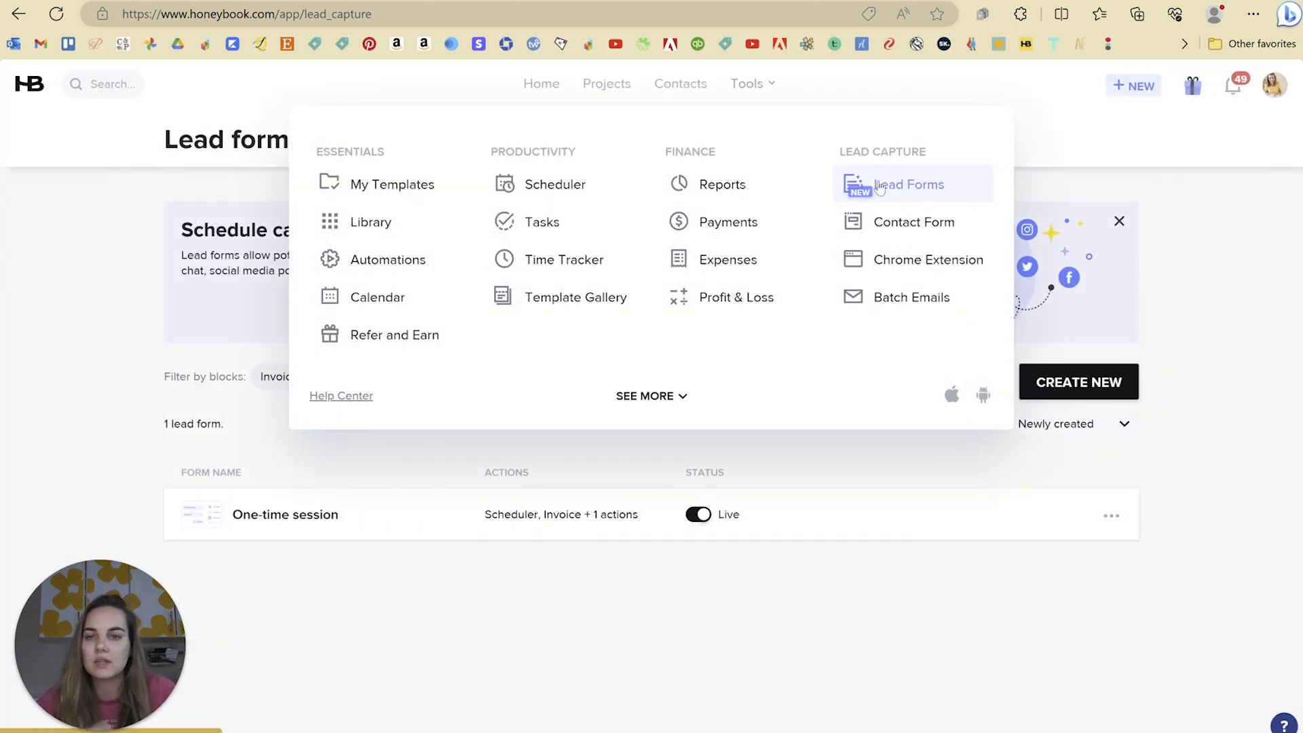